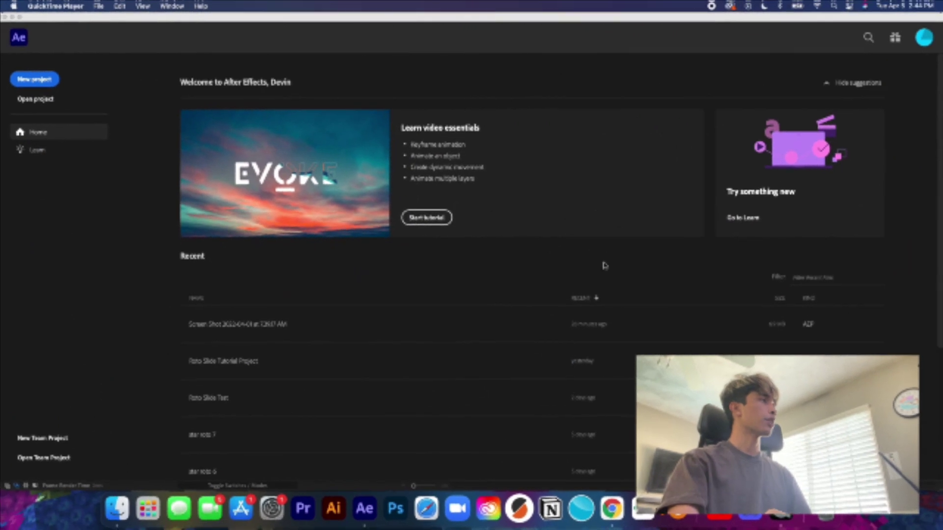
- Start a new project and create a 1920 x 1080 composition named "Liquid roto test"
{"action": "left_click", "coordinate": [41, 82]}
{"action": "left_click", "coordinate": [51, 84]}
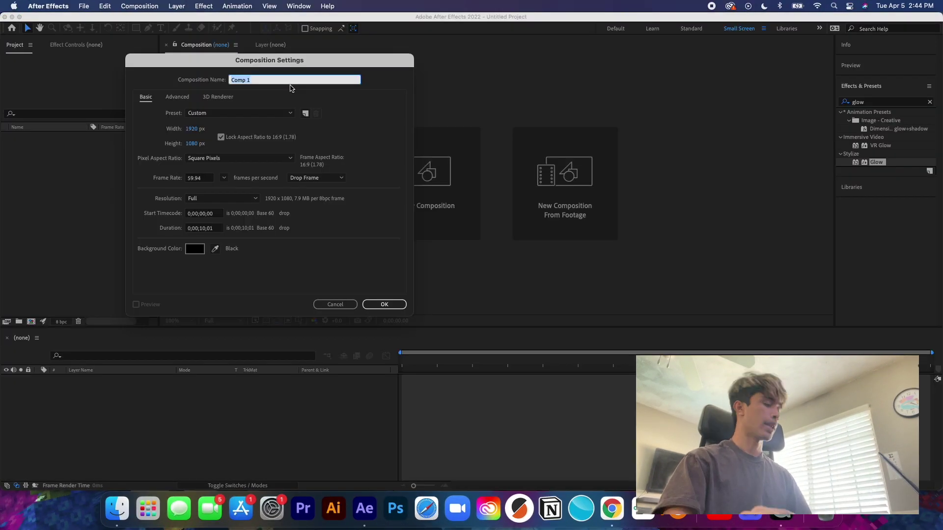
{"action": "type", "text": "Liquid roto"}
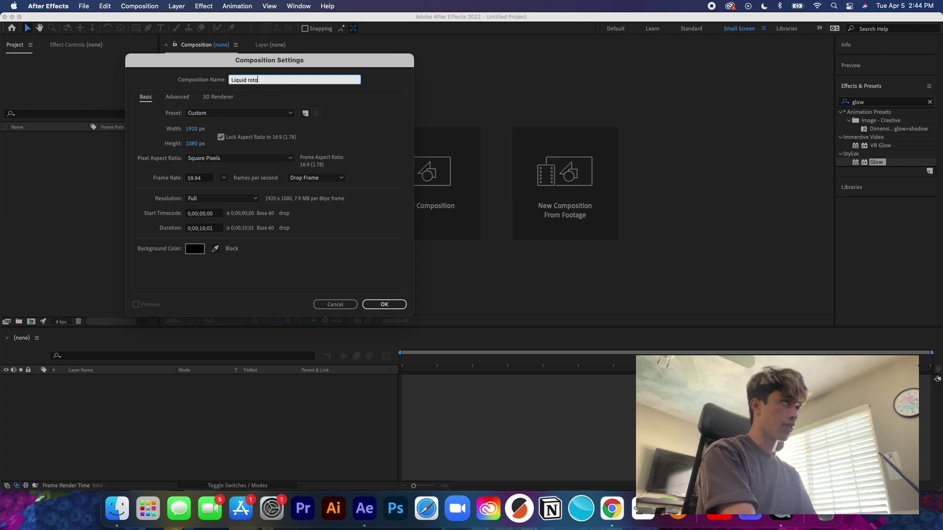
{"action": "type", "text": " test"}
{"action": "key", "text": "Return"}
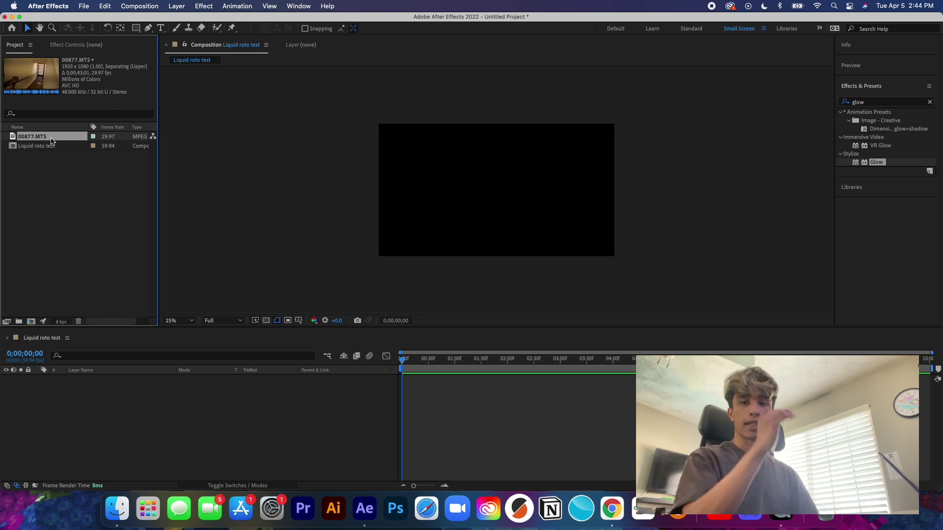
- Add the 00877.MTS clip to the composition as a layer and scrub through its opening seconds
{"action": "left_click_drag", "start_coordinate": [51, 141], "coordinate": [71, 389]}
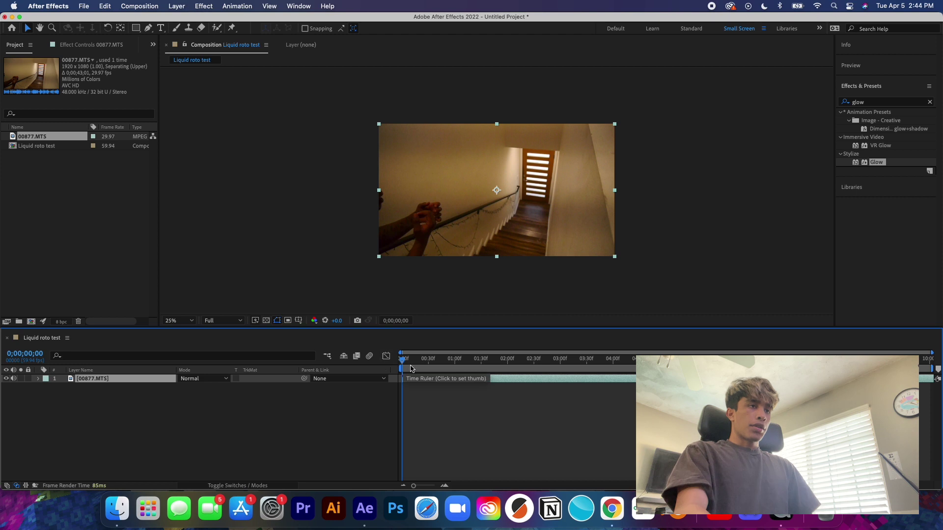
{"action": "left_click_drag", "start_coordinate": [405, 359], "coordinate": [525, 363]}
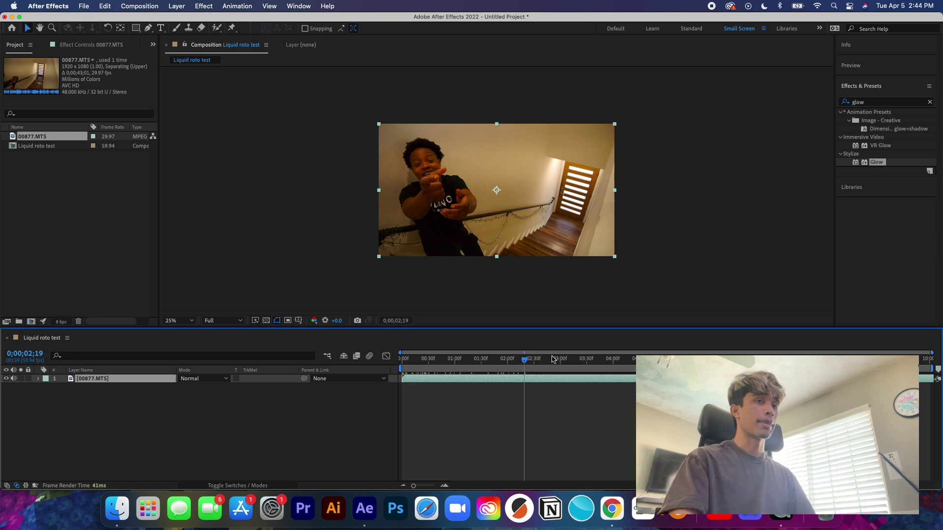
{"action": "mouse_move", "coordinate": [525, 360]}
{"action": "left_mouse_down"}
{"action": "mouse_move", "coordinate": [594, 364]}
{"action": "mouse_move", "coordinate": [520, 363]}
{"action": "left_mouse_up"}
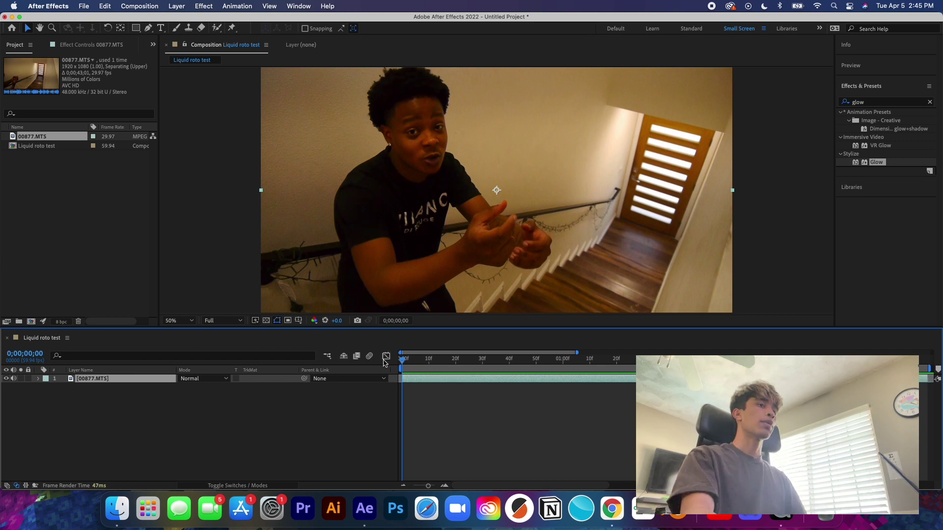
- Split the 00877.MTS layer at 0;00;00;37 and select the segment after the split
{"action": "left_click_drag", "start_coordinate": [402, 363], "coordinate": [502, 360]}
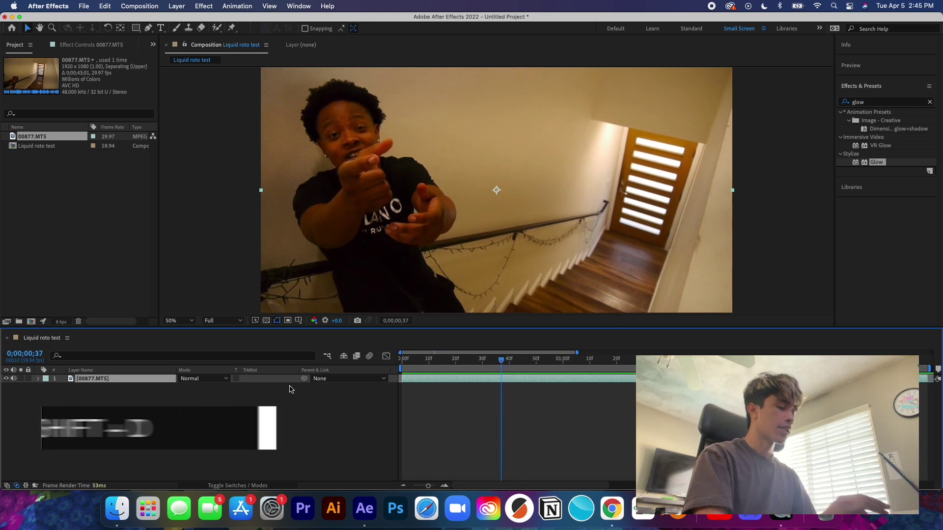
{"action": "key", "text": "super+shift+d"}
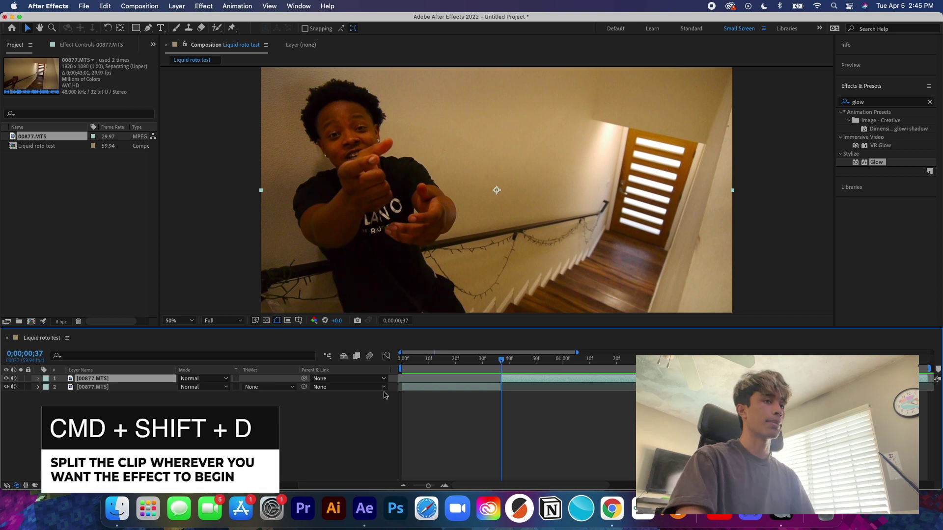
{"action": "left_click", "coordinate": [448, 394]}
{"action": "left_click", "coordinate": [520, 379]}
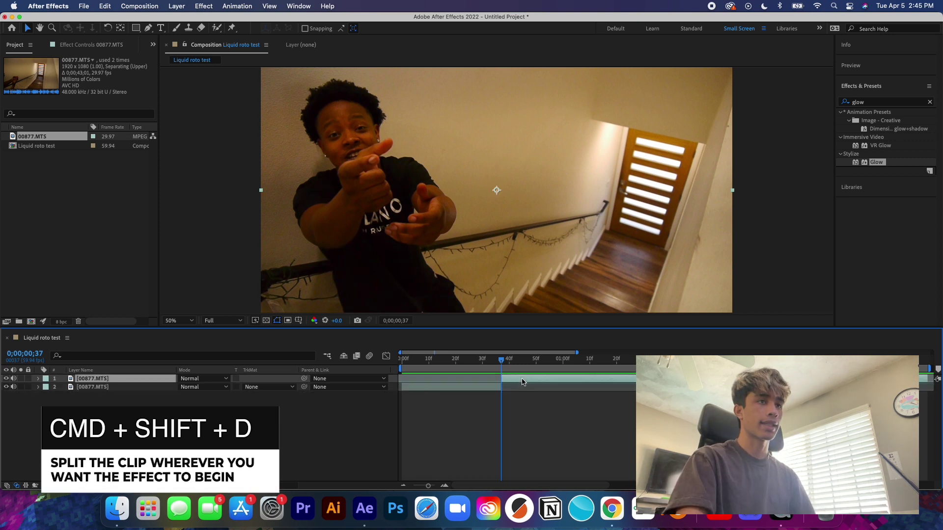
- Play the composition from the beginning to review both segments of the split clip
{"action": "left_click_drag", "start_coordinate": [506, 366], "coordinate": [400, 368]}
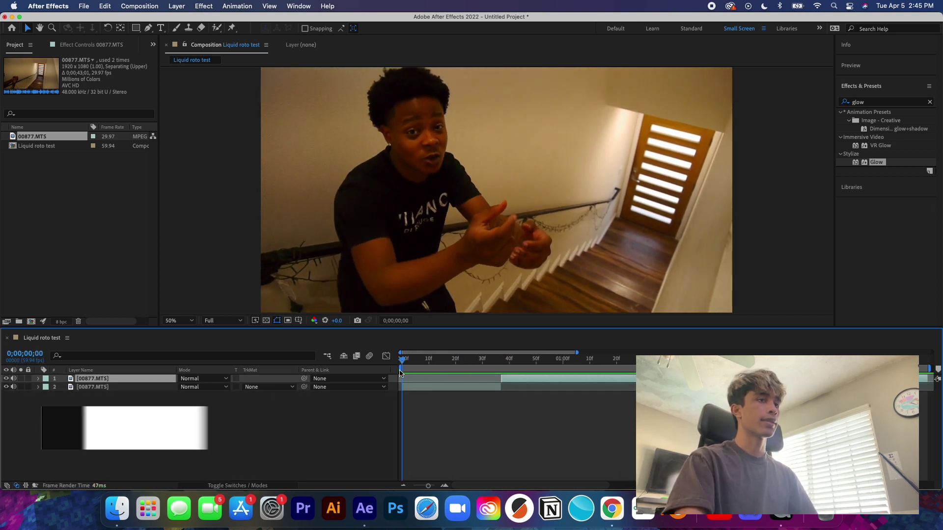
{"action": "left_click", "coordinate": [6, 388]}
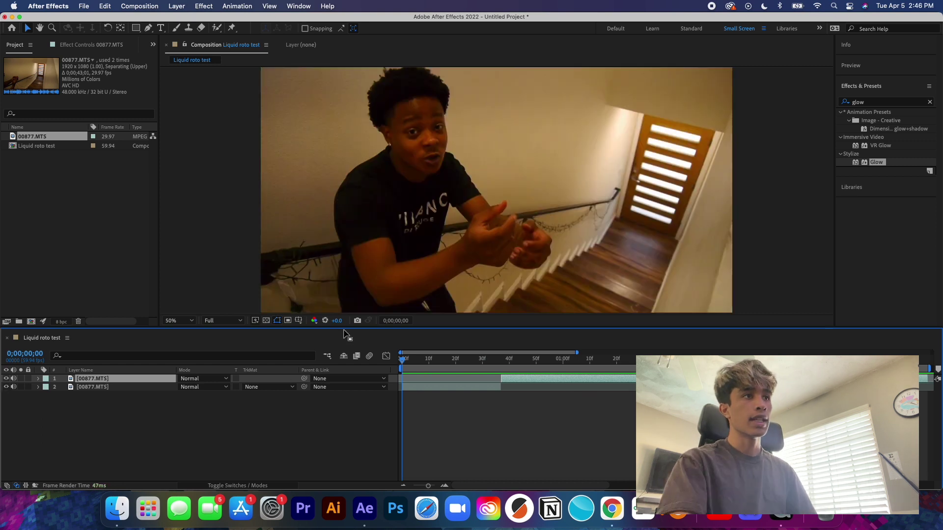
{"action": "key", "text": "space"}
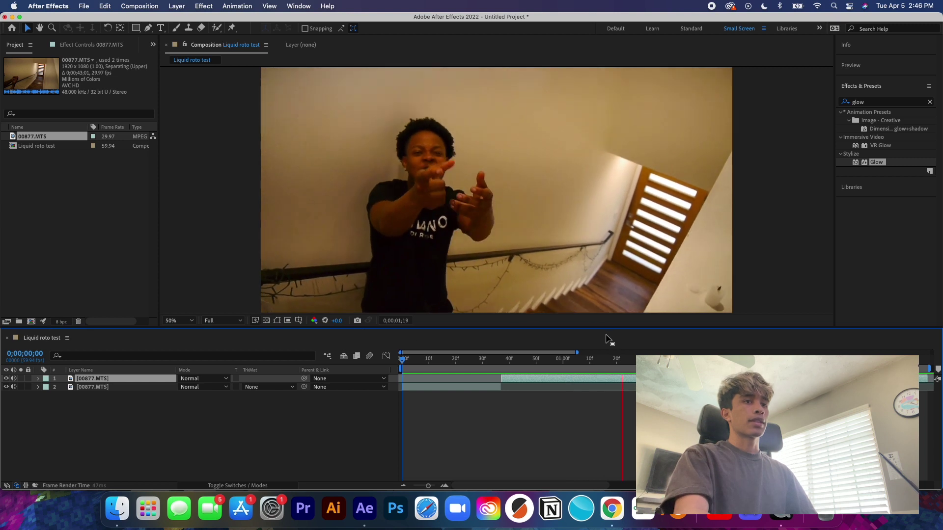
{"action": "left_click", "coordinate": [538, 362]}
{"action": "left_click_drag", "start_coordinate": [539, 364], "coordinate": [536, 362]}
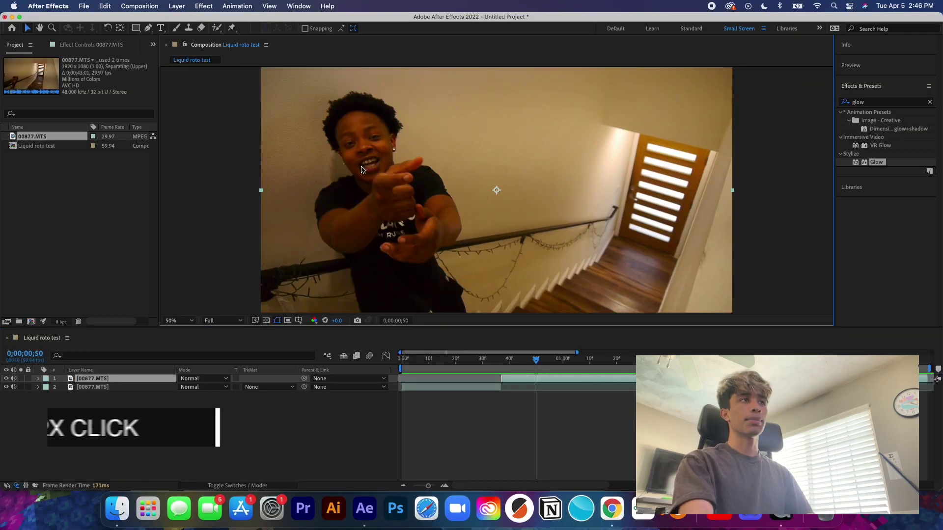
- Open the segment after the split in its own layer view and go to its first frame at 0;00;00;37
{"action": "double_click", "coordinate": [361, 169]}
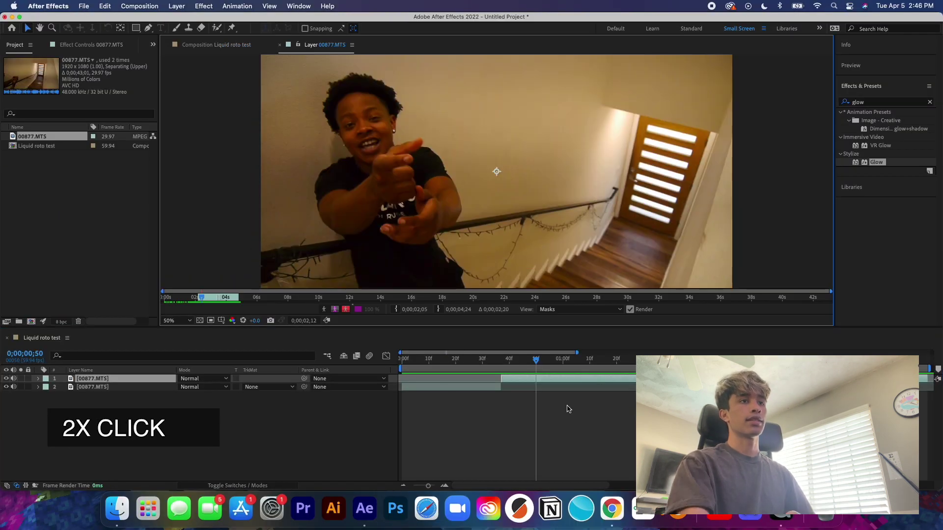
{"action": "left_click_drag", "start_coordinate": [536, 375], "coordinate": [505, 374]}
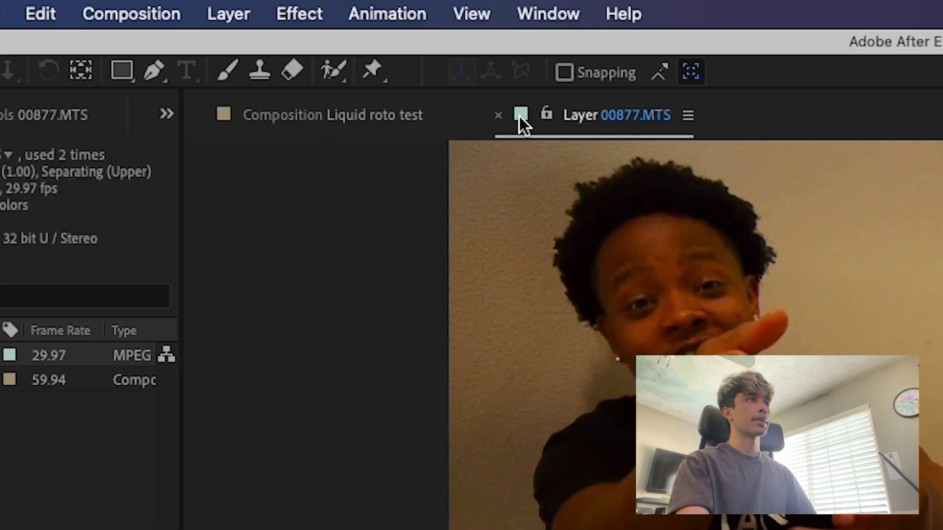
{"action": "left_click", "coordinate": [219, 45]}
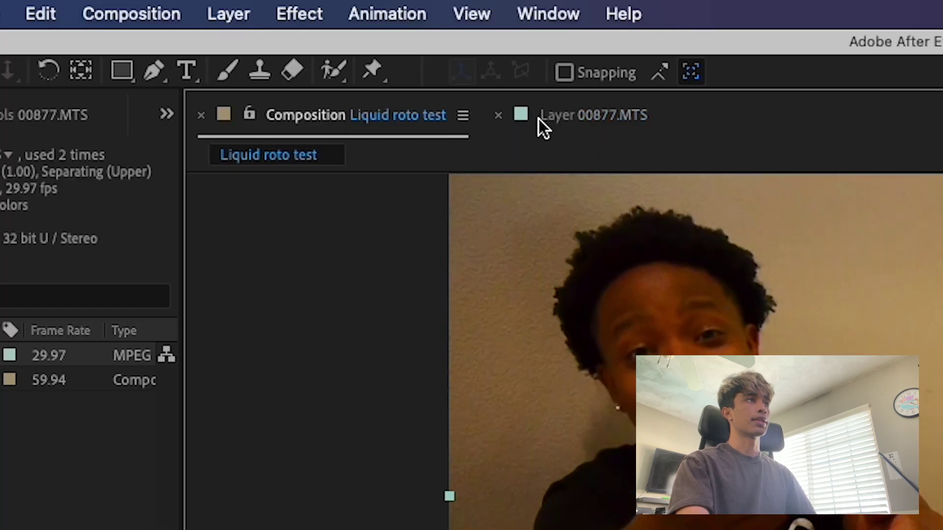
{"action": "left_click", "coordinate": [544, 119]}
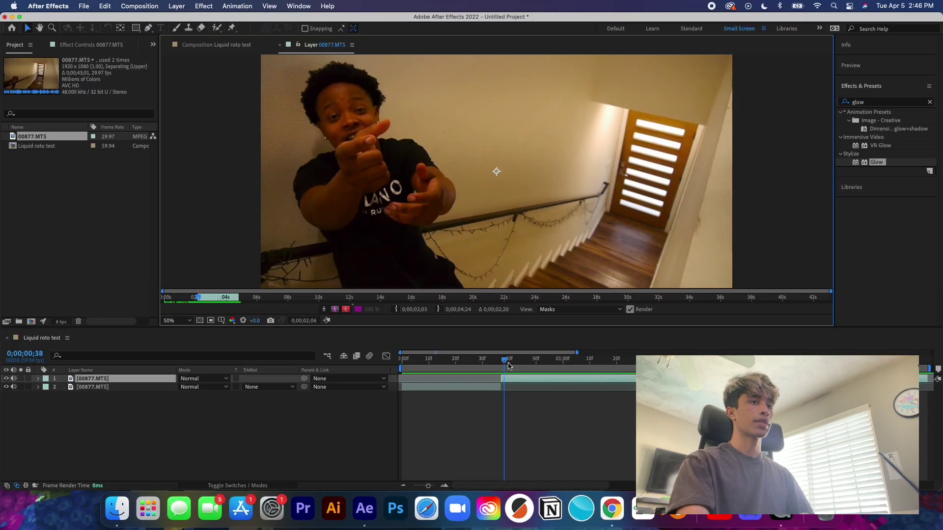
{"action": "left_click_drag", "start_coordinate": [509, 365], "coordinate": [503, 366]}
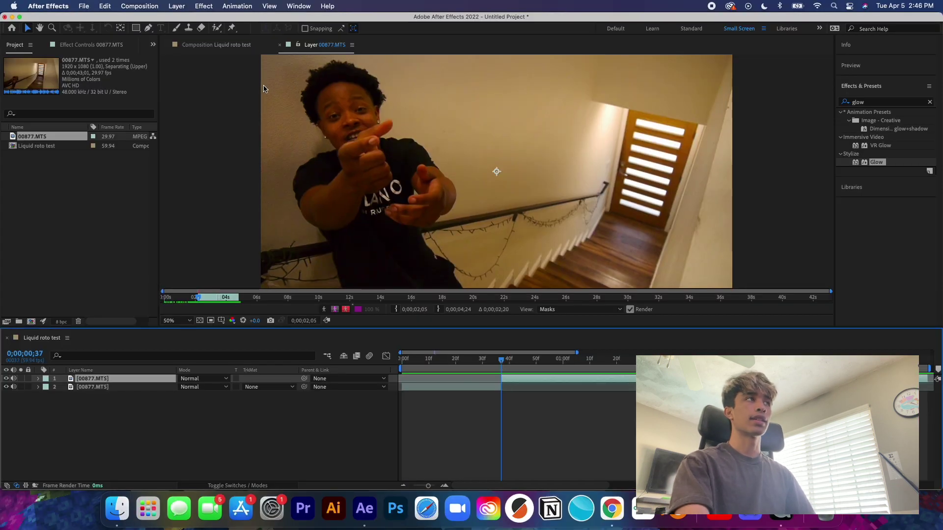
- Outline the man with Roto Brush foreground and background strokes on the frame at 0;00;00;37
{"action": "key", "text": "alt+w"}
{"action": "left_click_drag", "start_coordinate": [353, 106], "coordinate": [381, 240]}
{"action": "left_click_drag", "start_coordinate": [401, 175], "coordinate": [365, 220]}
{"action": "left_click_drag", "start_coordinate": [293, 237], "coordinate": [303, 261]}
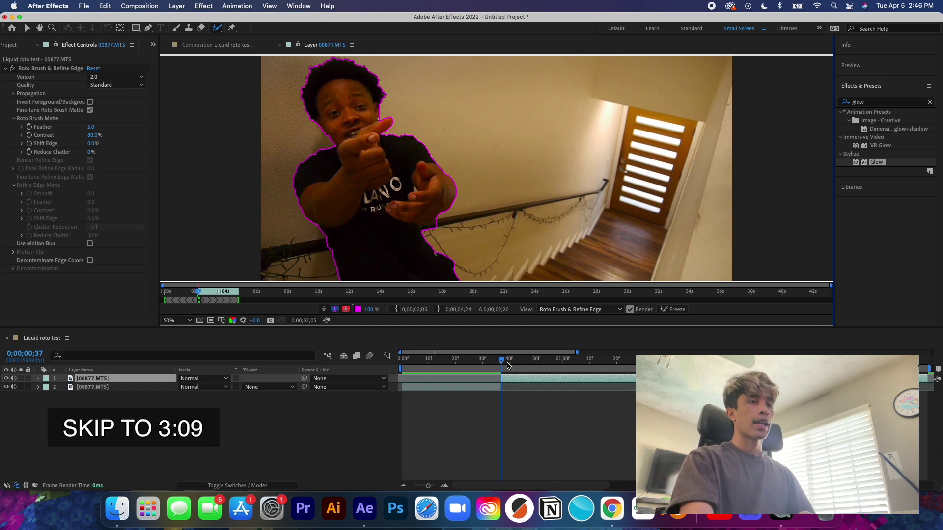
- Correct the Roto Brush outline with a foreground stroke at 0;00;00;45, propagate it through the segment to 0;00;03;15, and freeze it
{"action": "left_click_drag", "start_coordinate": [506, 363], "coordinate": [516, 360]}
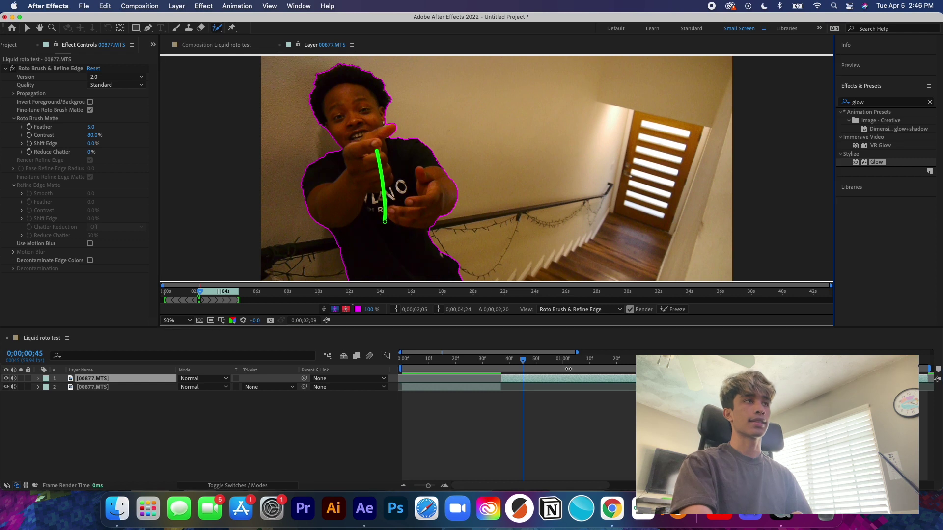
{"action": "left_click_drag", "start_coordinate": [523, 362], "coordinate": [584, 361]}
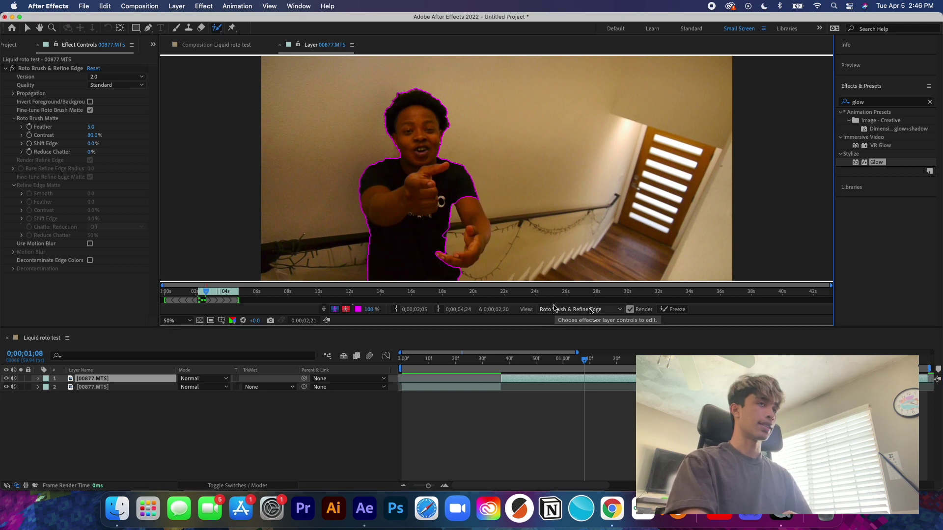
{"action": "key", "text": "u"}
{"action": "key", "text": "u"}
{"action": "left_click", "coordinate": [637, 359]}
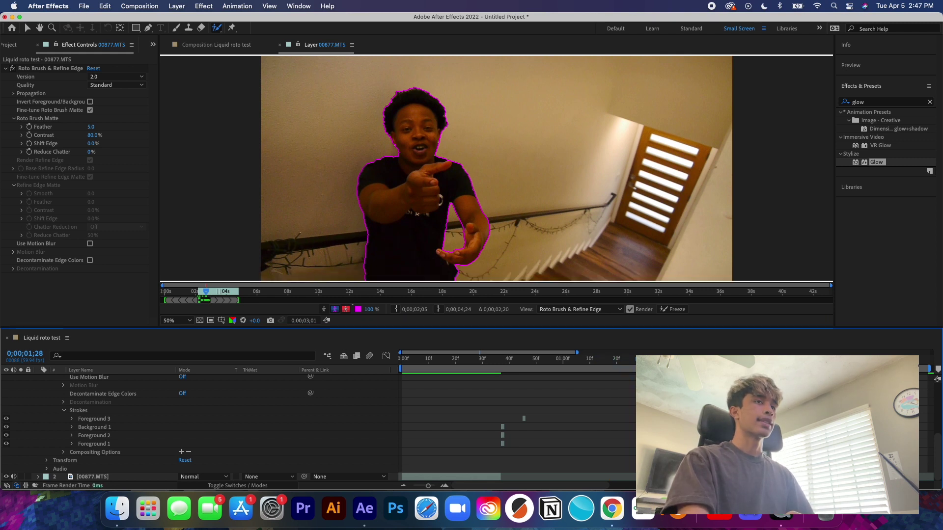
{"action": "key", "text": "space"}
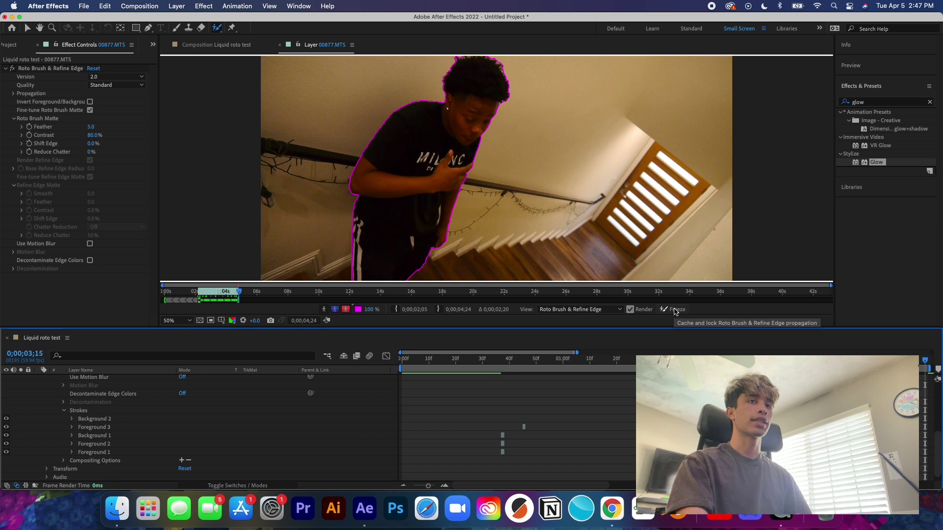
{"action": "left_click", "coordinate": [675, 311]}
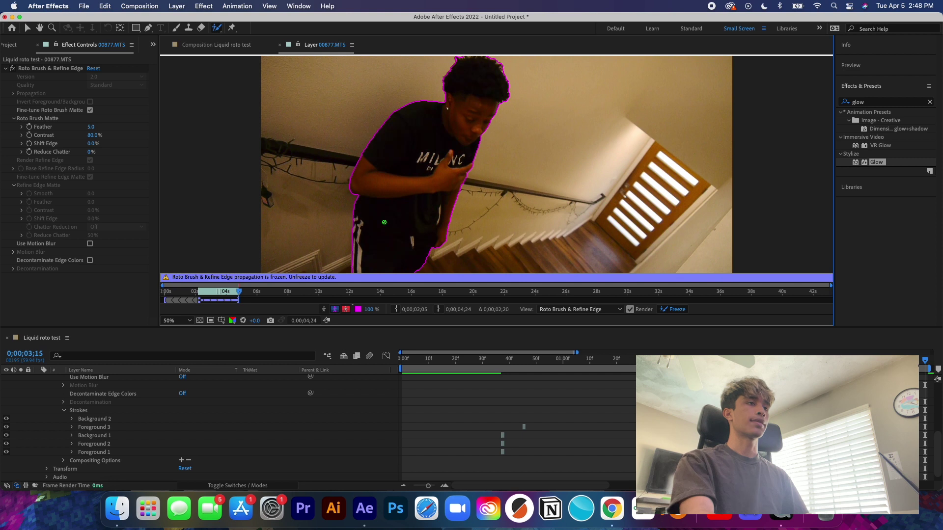
- Inspect the frozen outline's edge up close and preview the man's cutout in the composition
{"action": "key", "text": "period"}
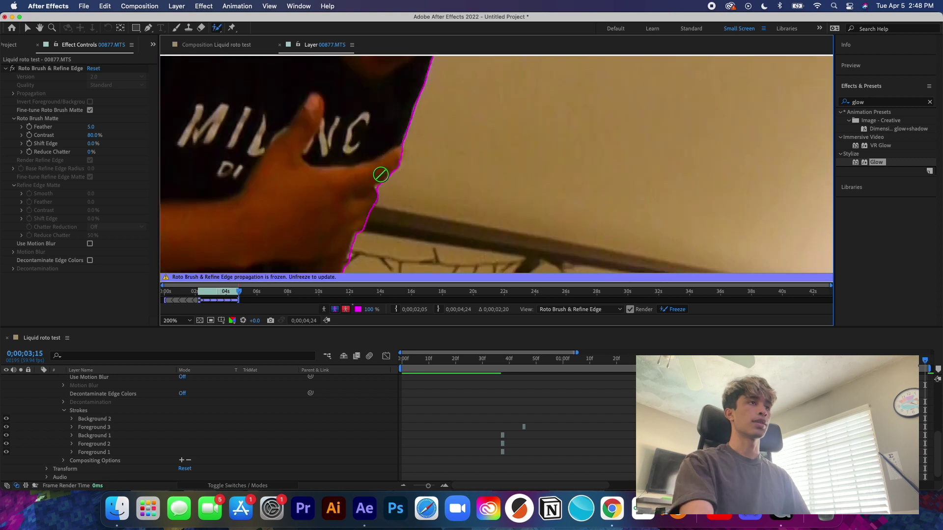
{"action": "key", "text": "comma"}
{"action": "key", "text": "comma"}
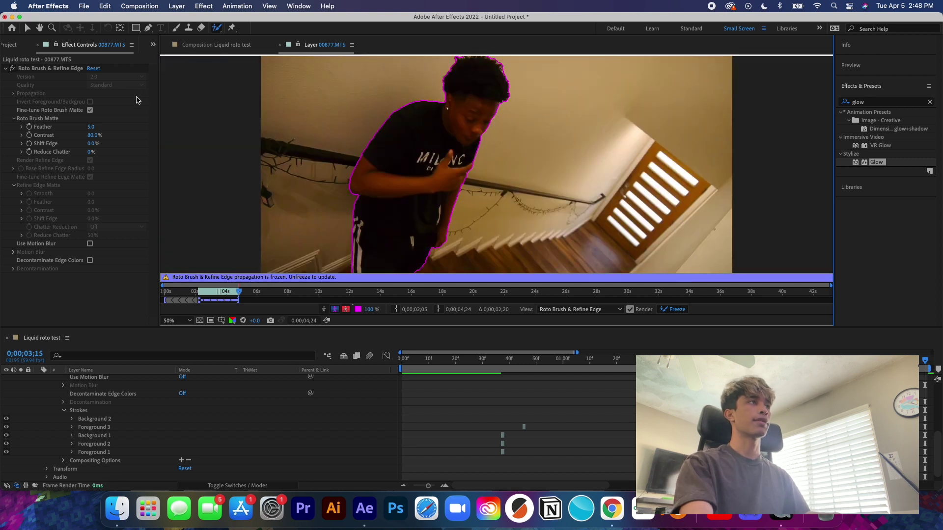
{"action": "key", "text": "space"}
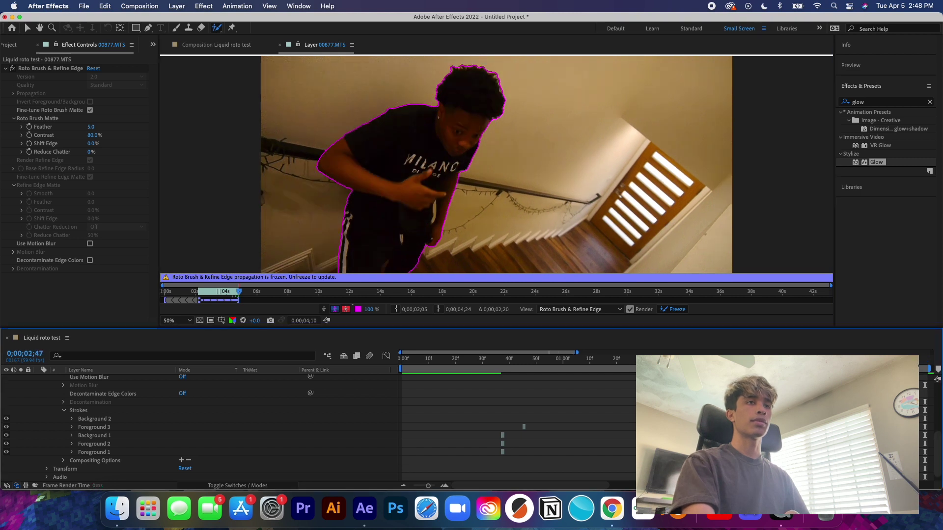
{"action": "left_click", "coordinate": [214, 48]}
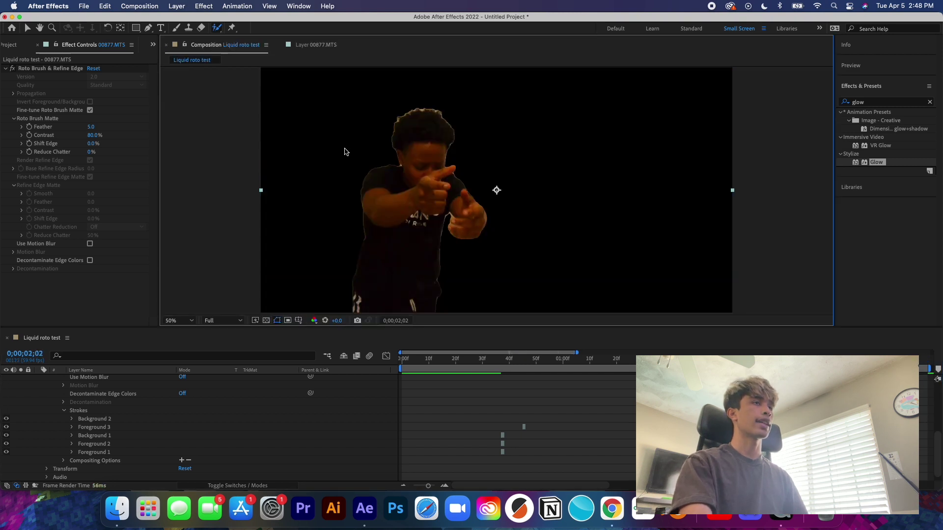
{"action": "scroll", "coordinate": [539, 404], "scroll_direction": "up", "scroll_amount": 5}
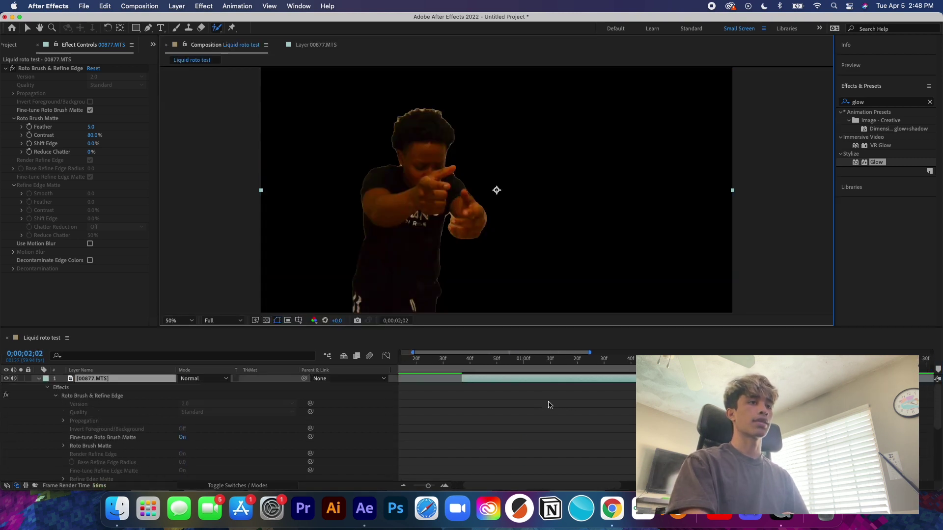
{"action": "key", "text": "space"}
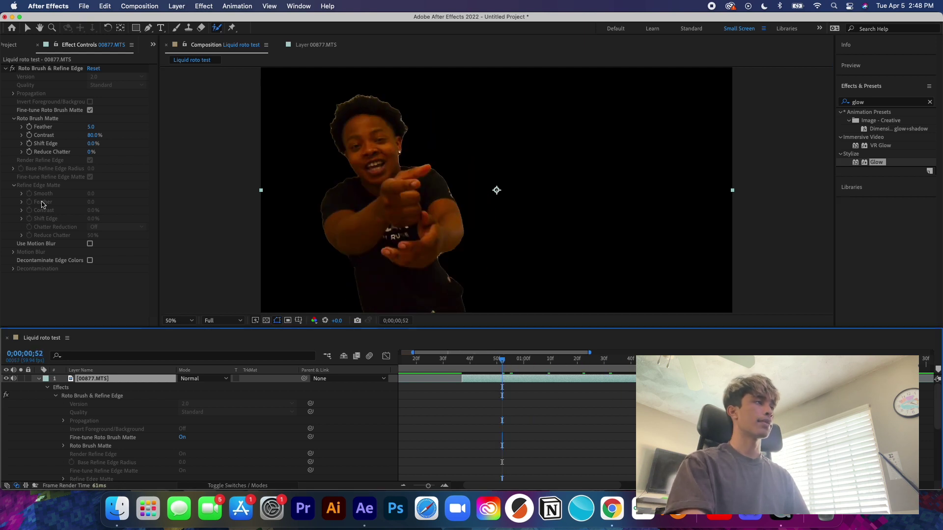
- Set the Roto Brush Matte's Shift Edge to -100%
{"action": "left_click_drag", "start_coordinate": [93, 146], "coordinate": [55, 146]}
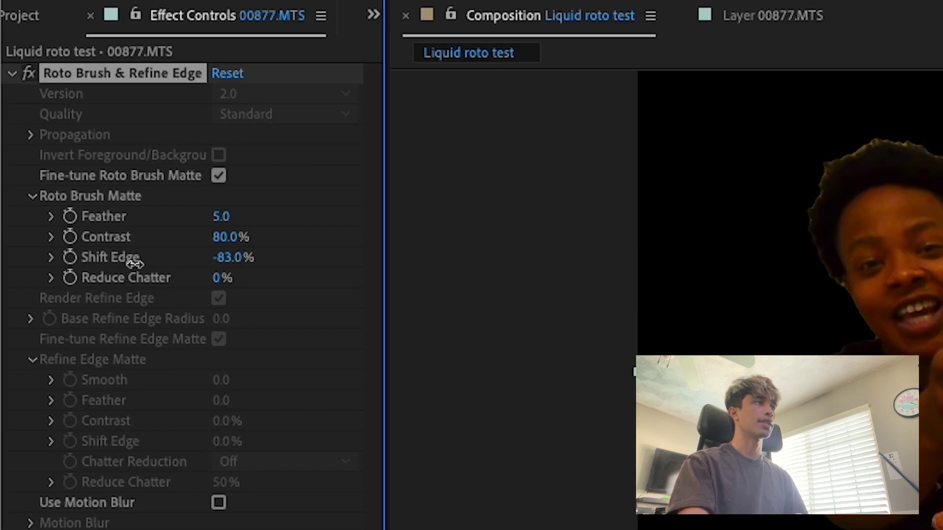
{"action": "mouse_move", "coordinate": [134, 264]}
{"action": "left_mouse_down"}
{"action": "mouse_move", "coordinate": [100, 272]}
{"action": "mouse_move", "coordinate": [167, 254]}
{"action": "mouse_move", "coordinate": [141, 261]}
{"action": "left_mouse_up"}
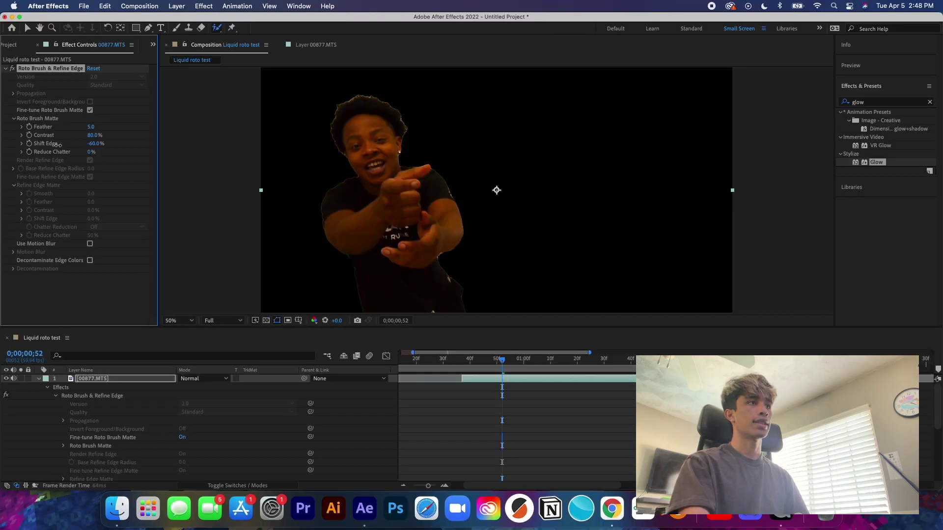
{"action": "left_click_drag", "start_coordinate": [58, 145], "coordinate": [41, 147]}
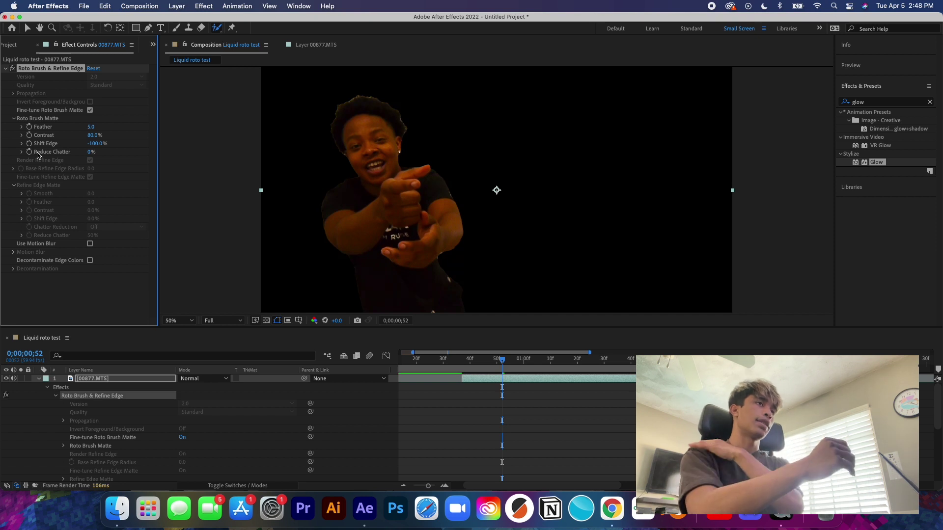
- Duplicate the isolated man's 00877.MTS layer and remove Roto Brush & Refine Edge from the lower copy
{"action": "key", "text": "super+d"}
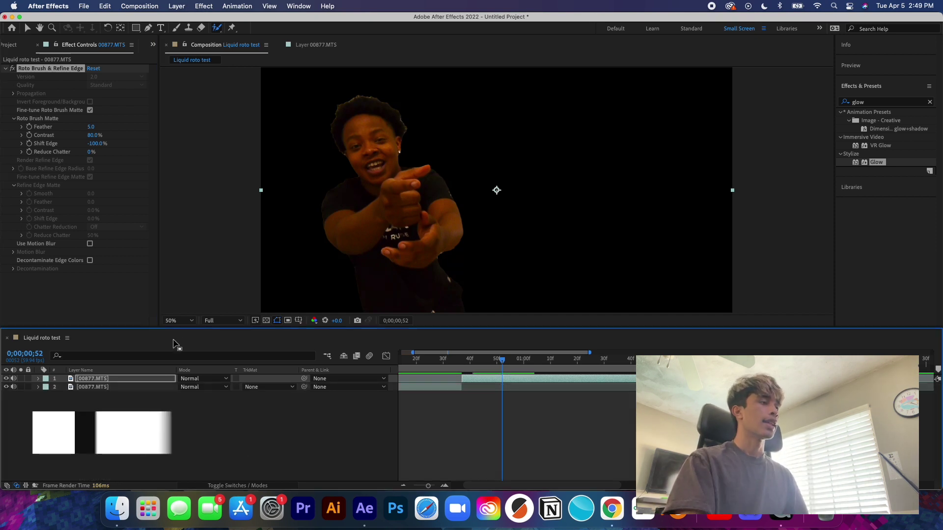
{"action": "left_click", "coordinate": [147, 379]}
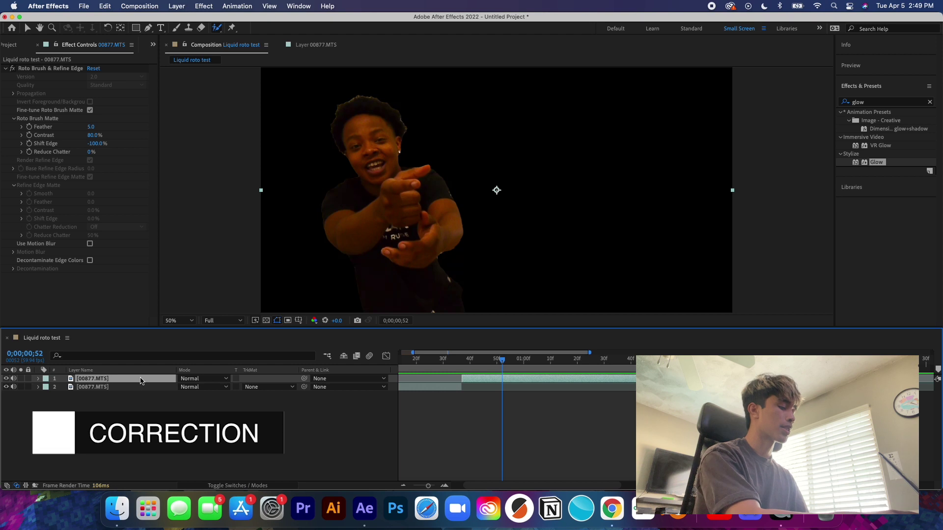
{"action": "key", "text": "super+d"}
{"action": "left_click", "coordinate": [52, 388]}
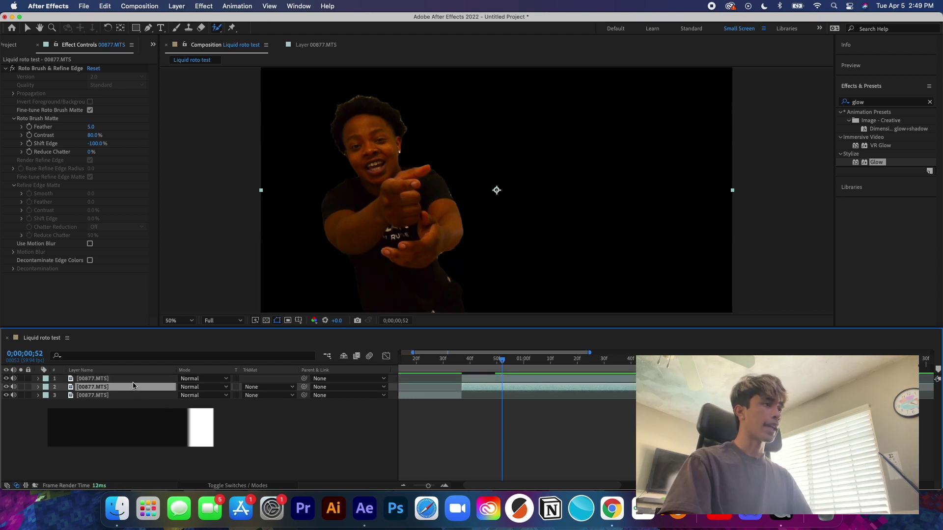
{"action": "left_click", "coordinate": [39, 387]}
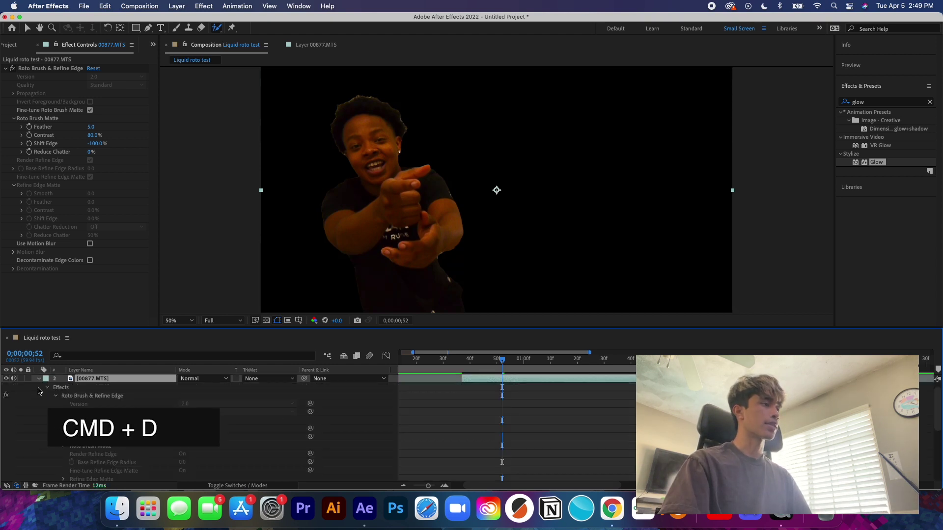
{"action": "left_click", "coordinate": [69, 396]}
{"action": "key", "text": "Delete"}
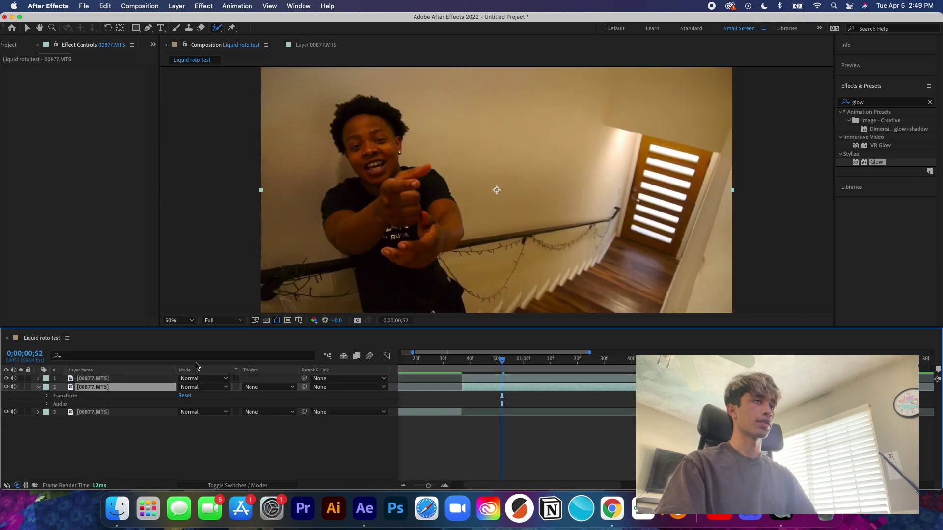
- Compare the man's cutout with and without the background copy by switching layer 2's visibility at 0;00;00;43
{"action": "left_click", "coordinate": [478, 359]}
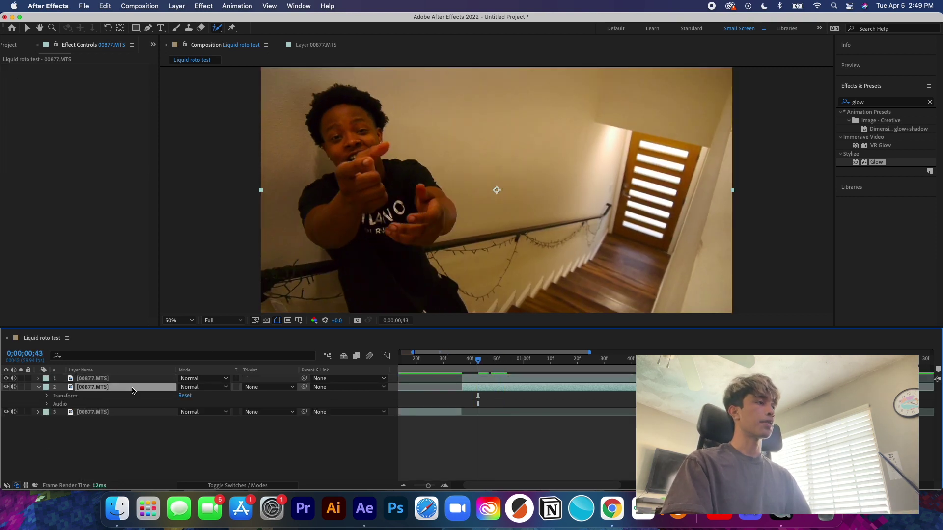
{"action": "left_click", "coordinate": [5, 387]}
{"action": "left_click", "coordinate": [6, 387]}
{"action": "left_click", "coordinate": [6, 387]}
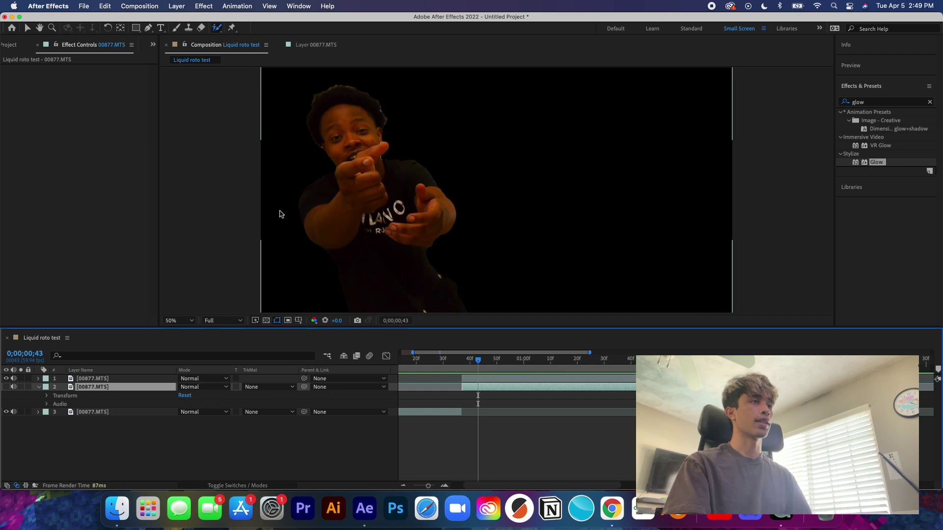
{"action": "left_click", "coordinate": [6, 387]}
- Apply the Turbulent Displace effect to the background copy on layer 2, with the playhead at 0;00;00;37
{"action": "left_click_drag", "start_coordinate": [492, 366], "coordinate": [465, 373]}
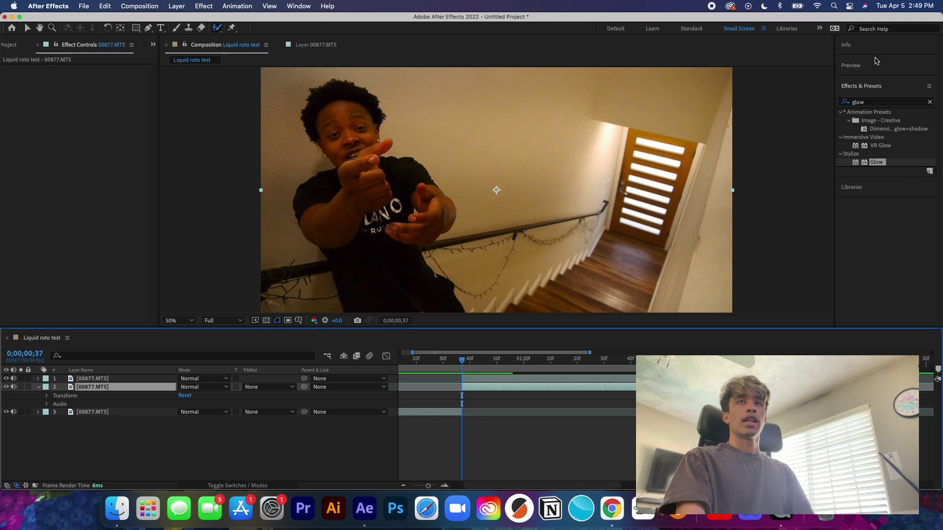
{"action": "left_click", "coordinate": [869, 102]}
{"action": "type", "text": "tur"}
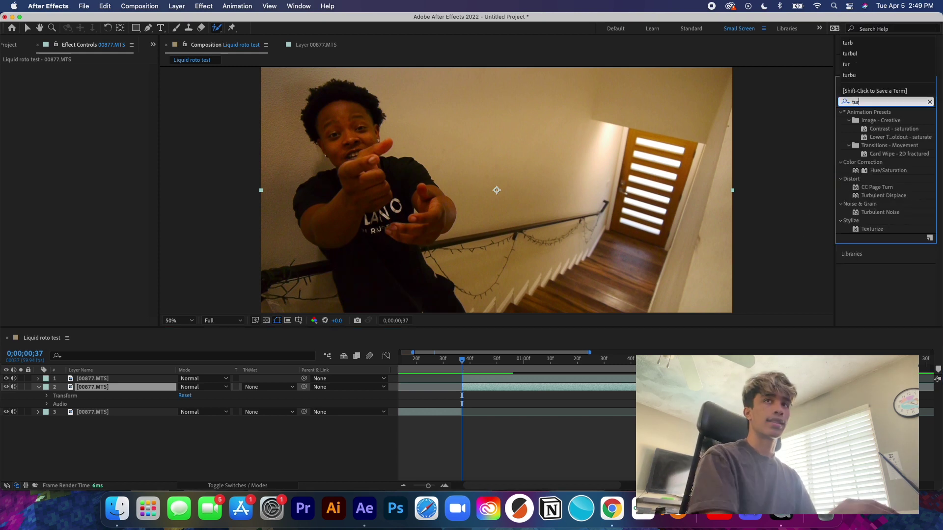
{"action": "left_click", "coordinate": [882, 196]}
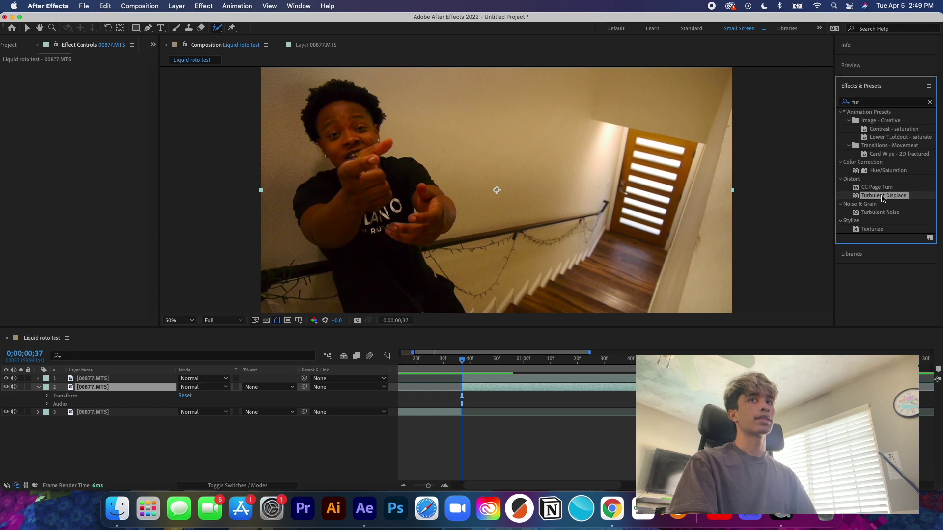
{"action": "left_click_drag", "start_coordinate": [883, 198], "coordinate": [464, 387]}
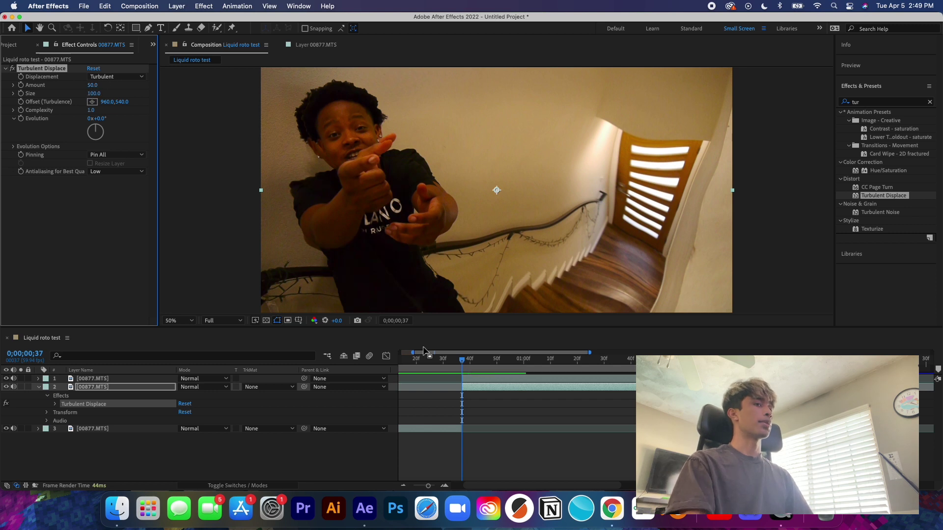
- Set Turbulent Displace's Amount to 38 at 0;00;00;37 and start keyframing its Amount and Size there
{"action": "left_click_drag", "start_coordinate": [91, 87], "coordinate": [153, 90]}
{"action": "left_click_drag", "start_coordinate": [154, 90], "coordinate": [92, 93]}
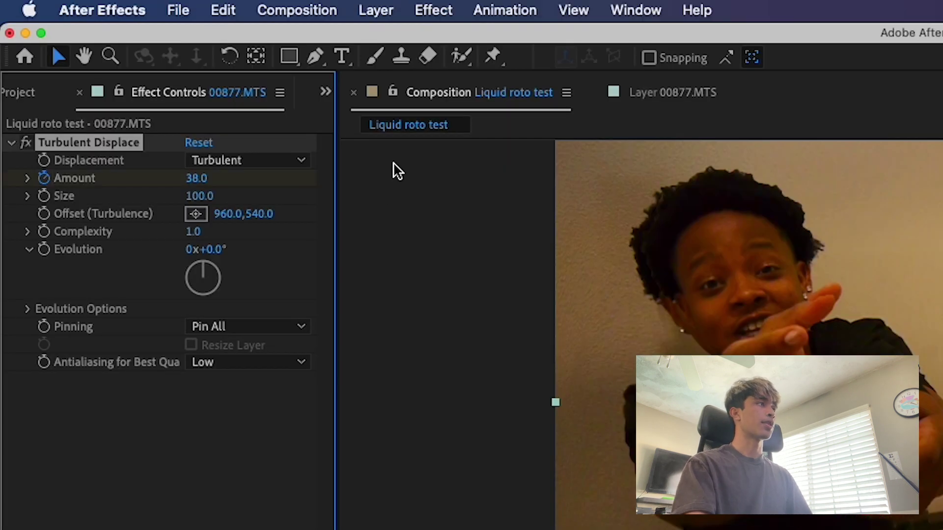
{"action": "left_click", "coordinate": [44, 196]}
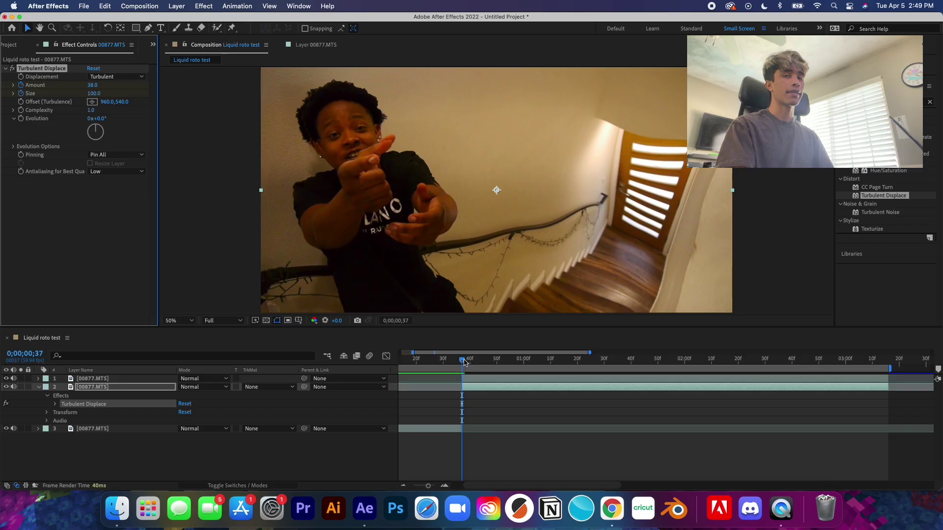
- Keyframe Turbulent Displace at 0;00;03;14 with an Amount of 234 and a Size of about 151
{"action": "left_click_drag", "start_coordinate": [464, 372], "coordinate": [886, 371]}
{"action": "left_click_drag", "start_coordinate": [92, 85], "coordinate": [174, 88]}
{"action": "left_click_drag", "start_coordinate": [95, 94], "coordinate": [111, 85]}
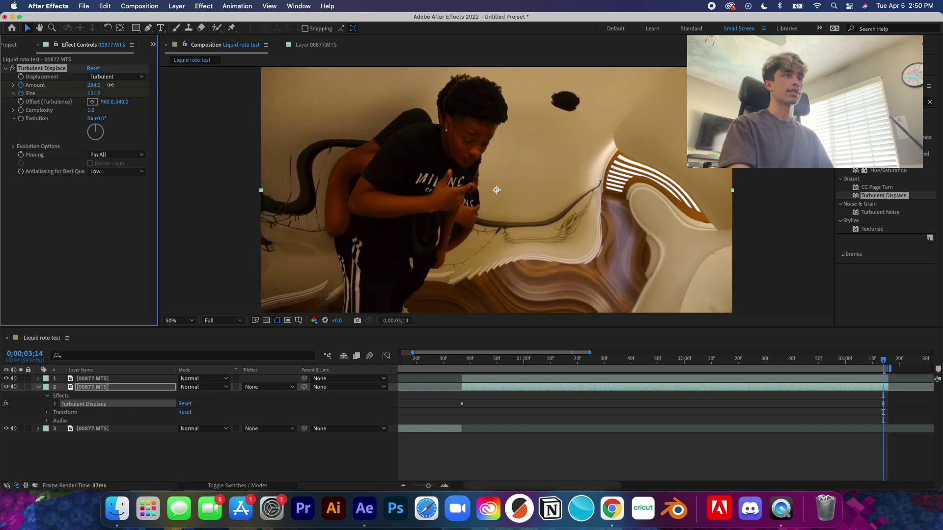
- Preview the animated turbulent distortion behind the man, including playback from the start of the composition
{"action": "left_click_drag", "start_coordinate": [890, 363], "coordinate": [797, 368]}
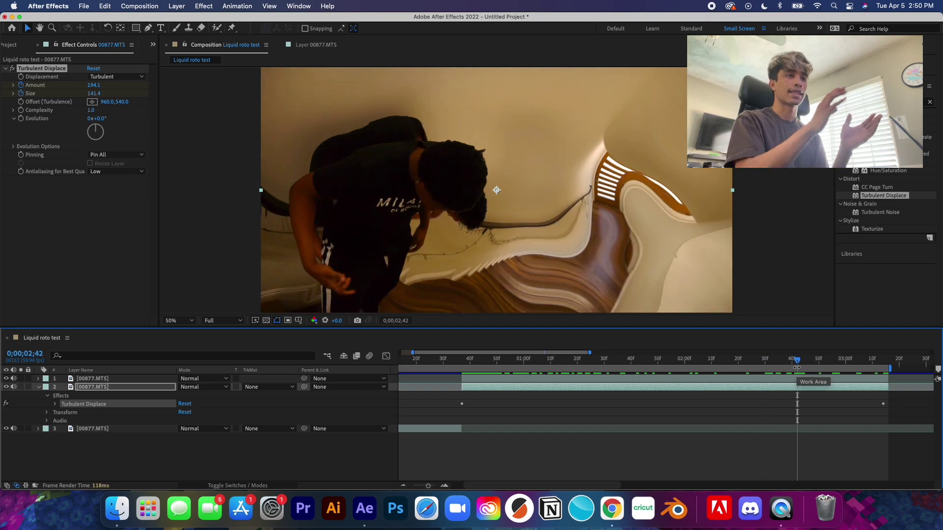
{"action": "left_click_drag", "start_coordinate": [797, 367], "coordinate": [480, 379]}
{"action": "key", "text": "space"}
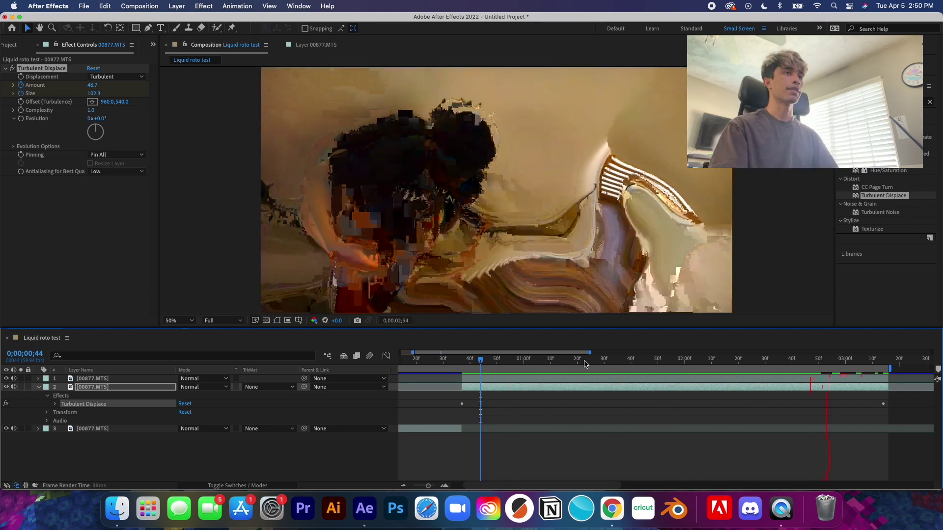
{"action": "key", "text": "space"}
{"action": "left_click_drag", "start_coordinate": [850, 362], "coordinate": [518, 361]}
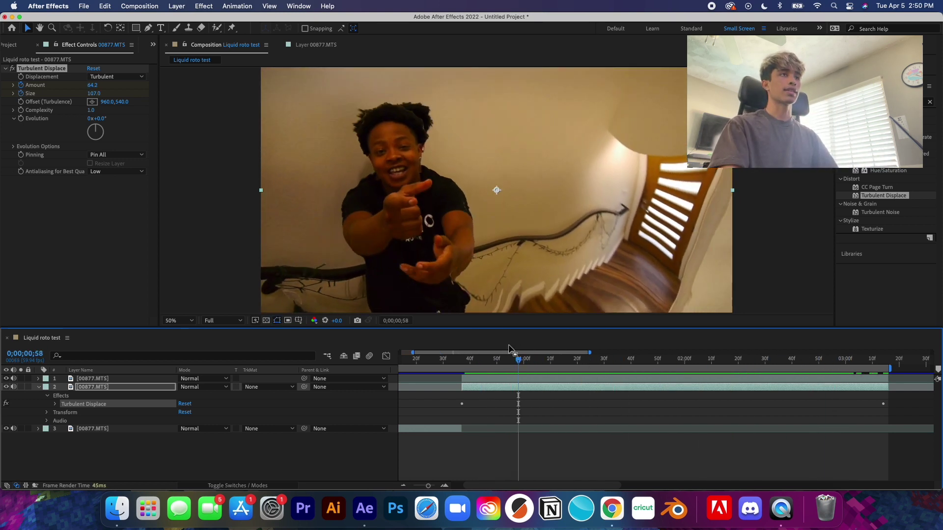
{"action": "key", "text": "space"}
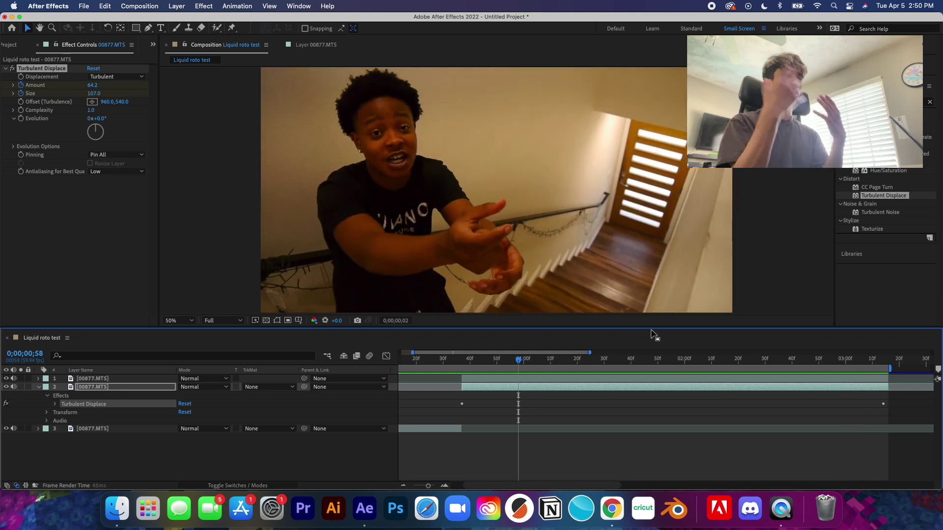
{"action": "key", "text": "space"}
{"action": "key", "text": "space"}
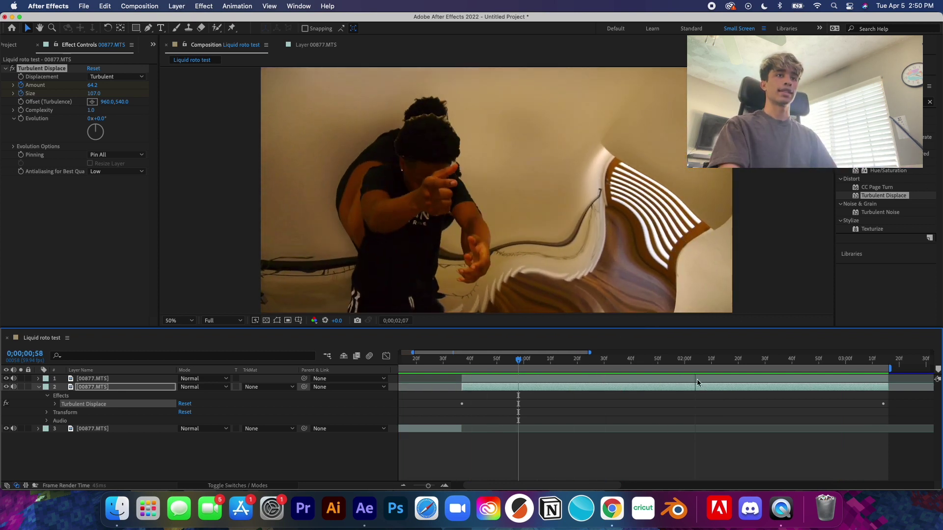
{"action": "left_click", "coordinate": [470, 363]}
{"action": "key", "text": "Home"}
{"action": "key", "text": "space"}
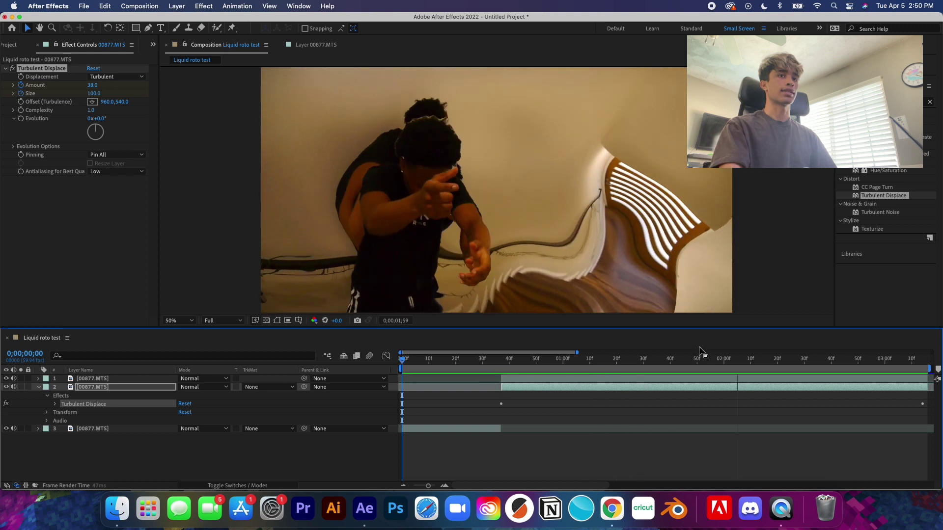
- Find the Displacement Map effect and apply it to the background copy on layer 2
{"action": "left_click", "coordinate": [868, 102]}
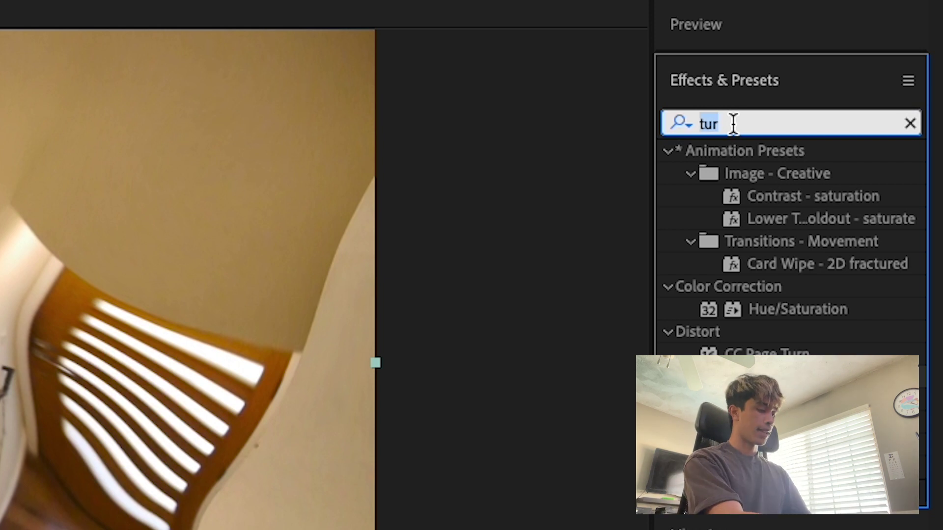
{"action": "type", "text": "dis"}
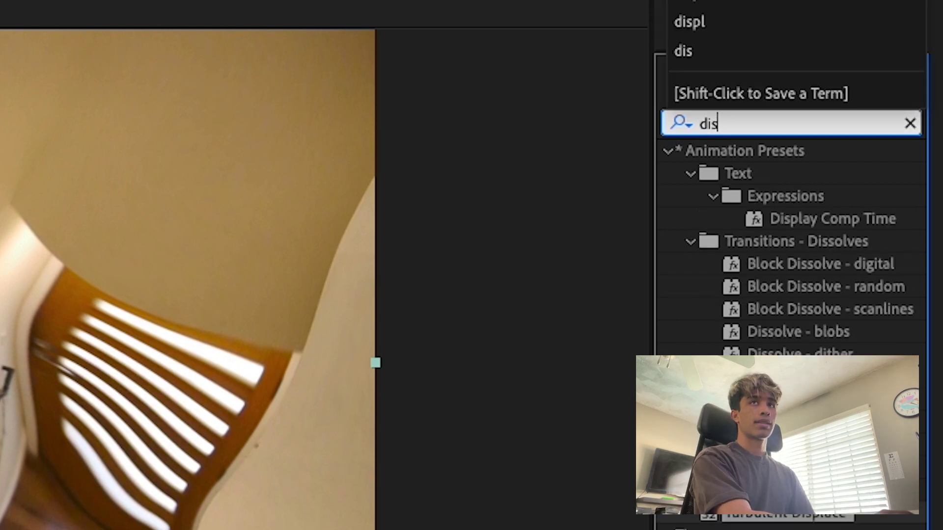
{"action": "type", "text": "pla"}
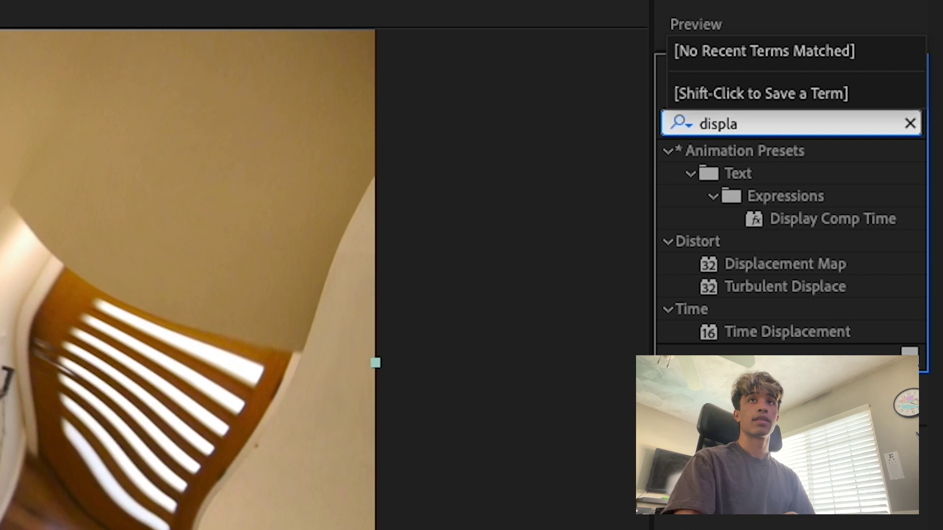
{"action": "left_click", "coordinate": [798, 264]}
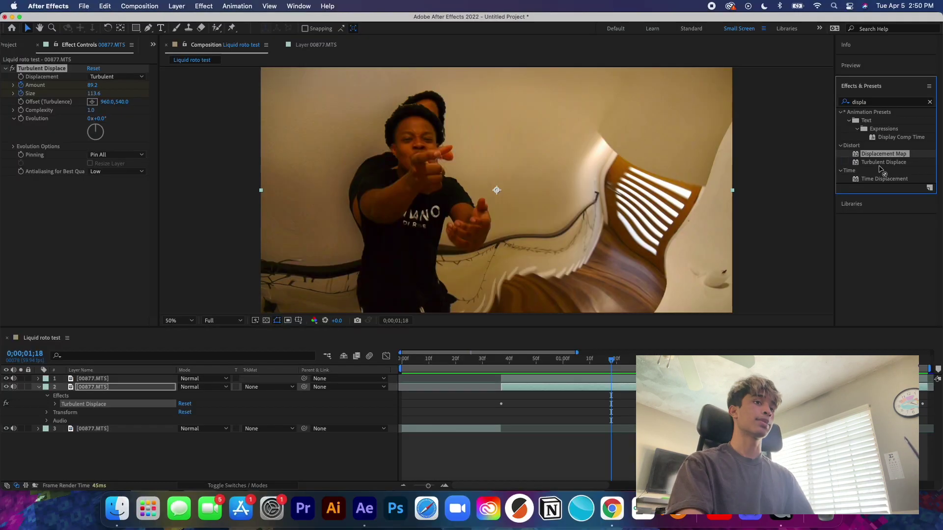
{"action": "left_click_drag", "start_coordinate": [824, 262], "coordinate": [77, 529]}
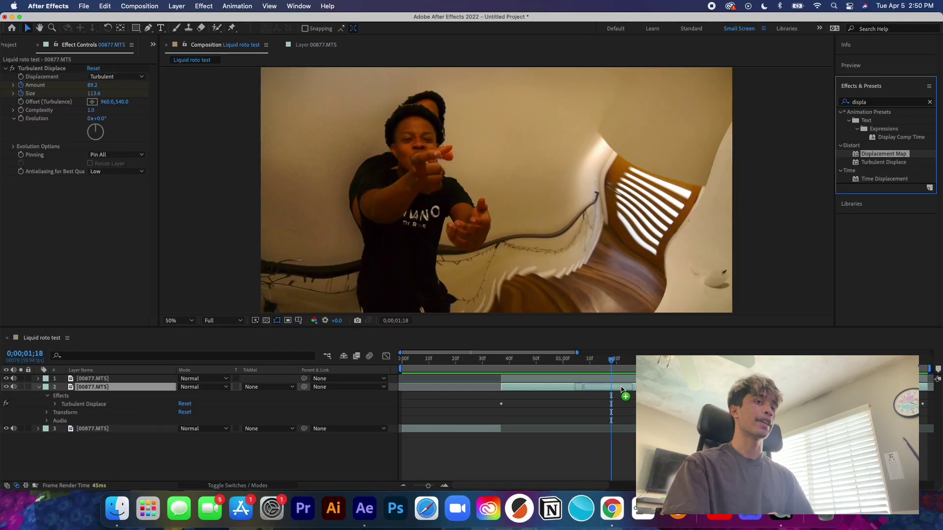
- Keyframe the Displacement Map at 0;00;00;37 with Max Horizontal Displacement 679 and Max Vertical Displacement 565
{"action": "left_click_drag", "start_coordinate": [622, 387], "coordinate": [501, 378]}
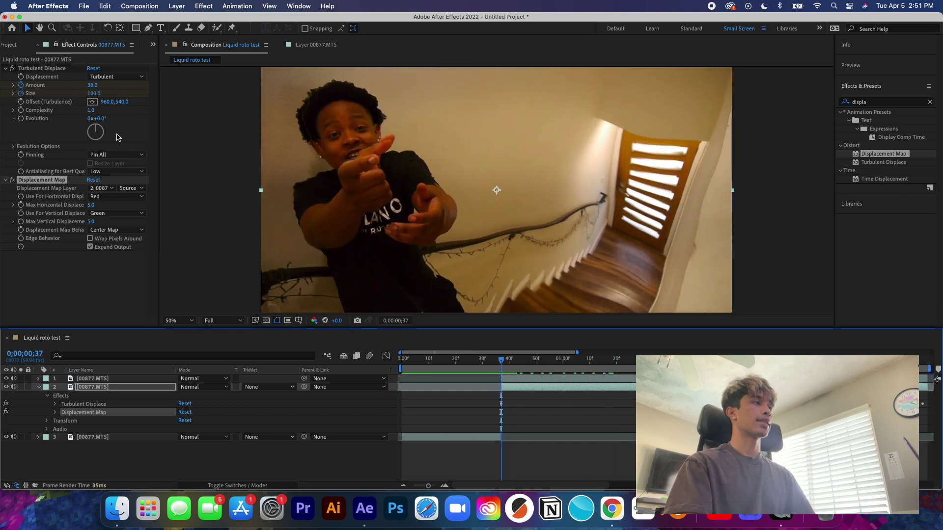
{"action": "left_click_drag", "start_coordinate": [91, 205], "coordinate": [164, 203]}
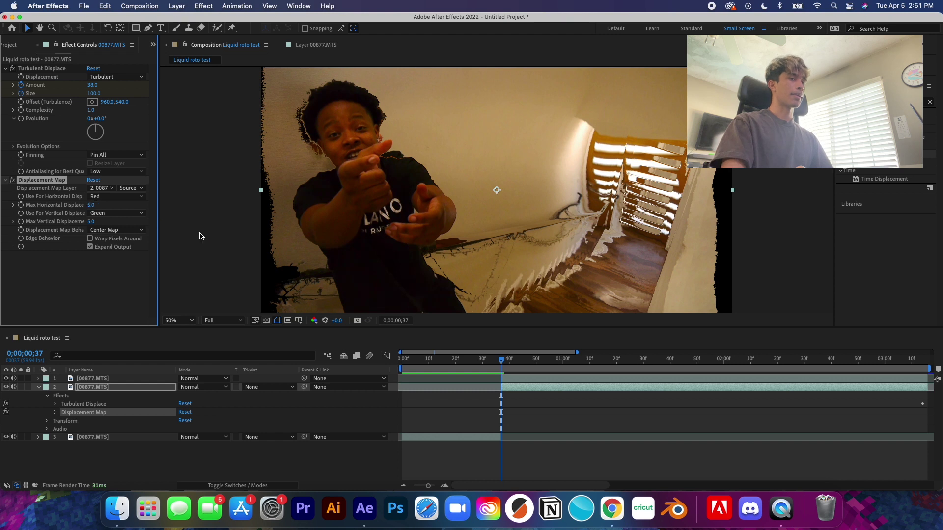
{"action": "key", "text": "super+z"}
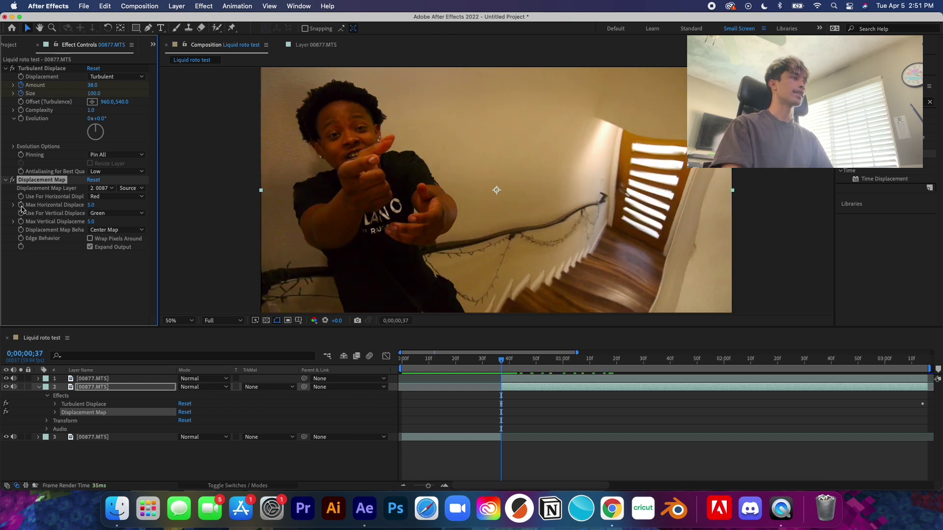
{"action": "left_click", "coordinate": [91, 205]}
{"action": "type", "text": "1128"}
{"action": "key", "text": "Return"}
{"action": "left_click_drag", "start_coordinate": [664, 216], "coordinate": [165, 226]}
{"action": "left_click_drag", "start_coordinate": [93, 222], "coordinate": [377, 229]}
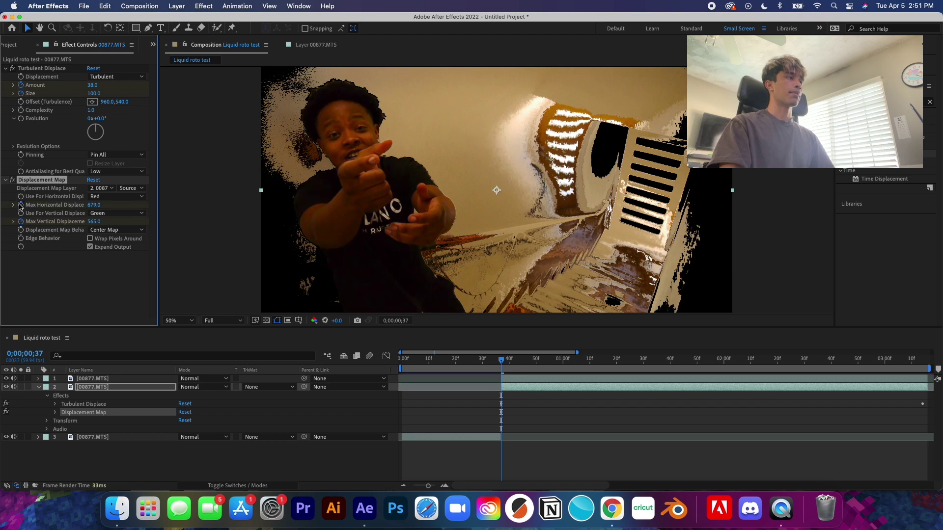
- Keyframe the Displacement Map at 0;00;03;08 with Max Horizontal Displacement -257 and Max Vertical Displacement -565
{"action": "left_click_drag", "start_coordinate": [501, 363], "coordinate": [906, 373]}
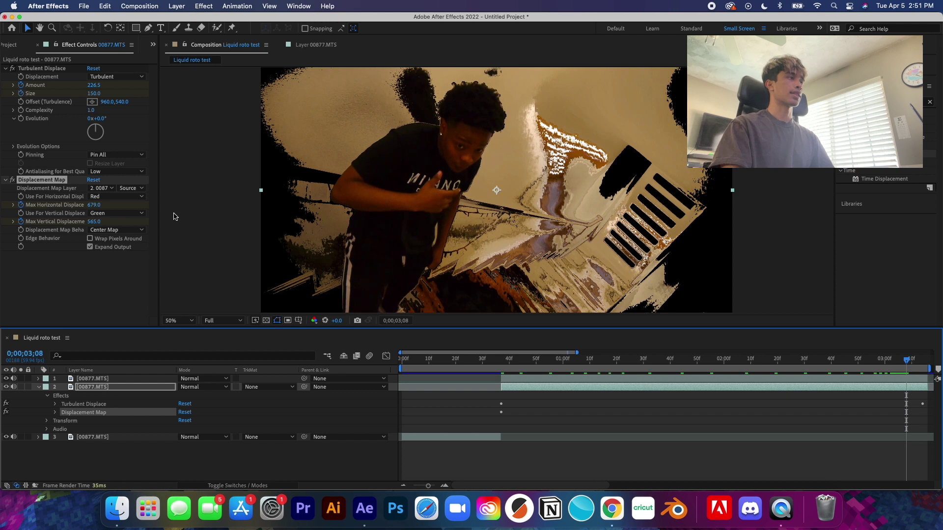
{"action": "left_click_drag", "start_coordinate": [94, 204], "coordinate": [76, 262]}
{"action": "left_click_drag", "start_coordinate": [95, 207], "coordinate": [21, 202]}
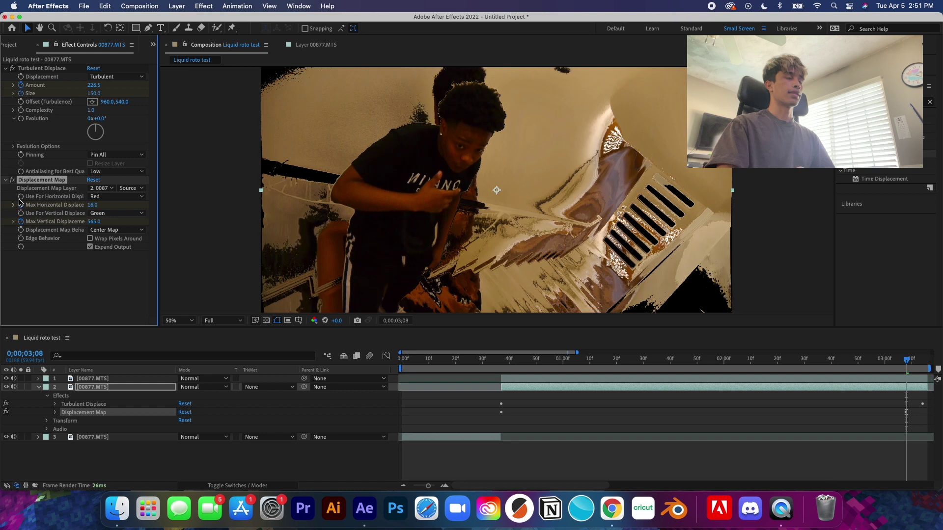
{"action": "left_click", "coordinate": [91, 205]}
{"action": "type", "text": "-110"}
{"action": "key", "text": "Return"}
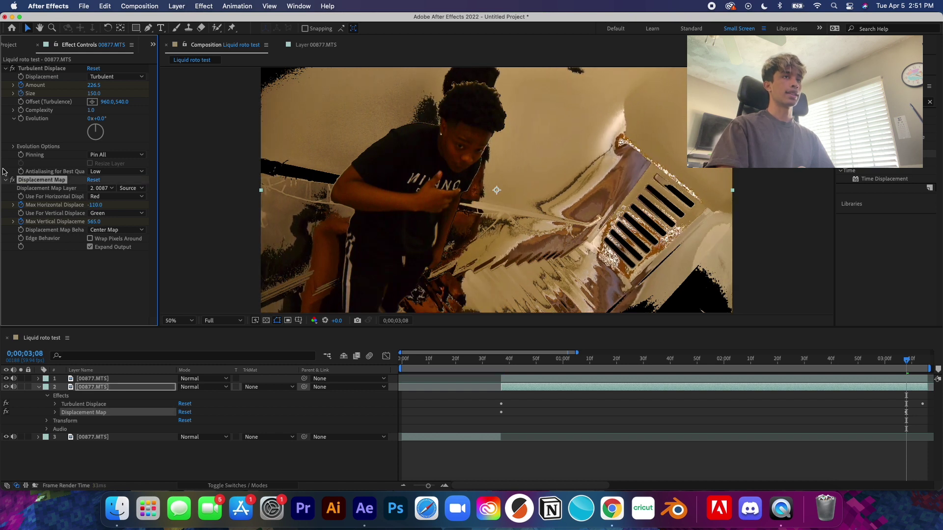
{"action": "left_click_drag", "start_coordinate": [88, 203], "coordinate": [85, 230]}
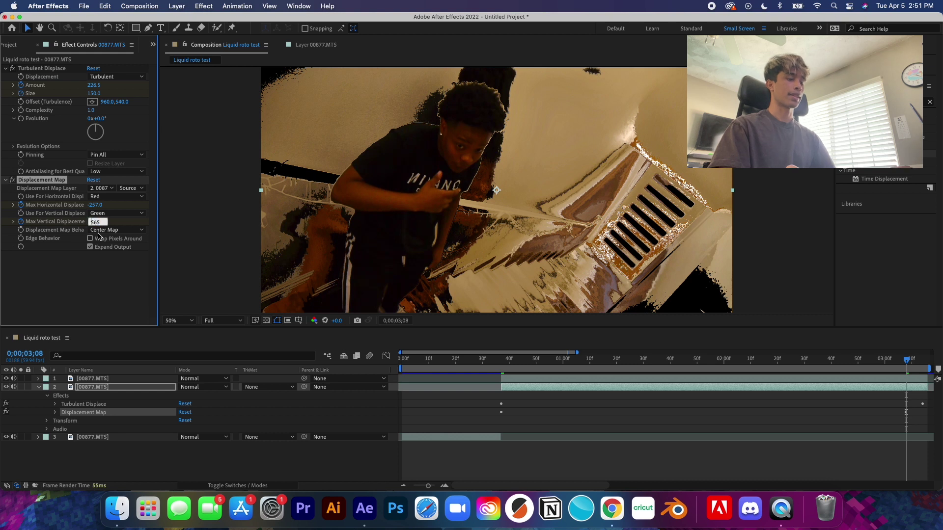
{"action": "left_click", "coordinate": [91, 221]}
{"action": "type", "text": "-565"}
{"action": "key", "text": "Return"}
- Preview the combined Turbulent Displace and Displacement Map animation from 0;00;00;37
{"action": "left_click_drag", "start_coordinate": [905, 363], "coordinate": [504, 339]}
{"action": "key", "text": "j"}
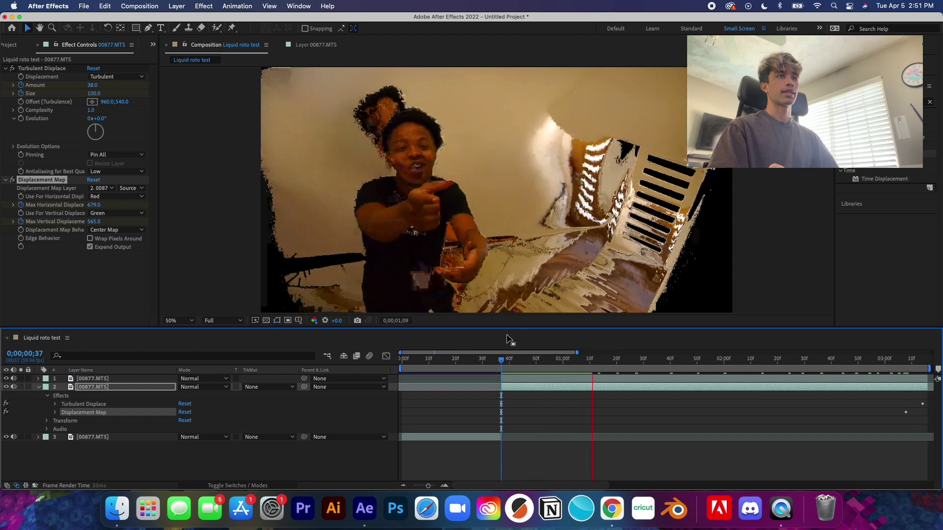
{"action": "key", "text": "space"}
{"action": "left_click", "coordinate": [509, 360]}
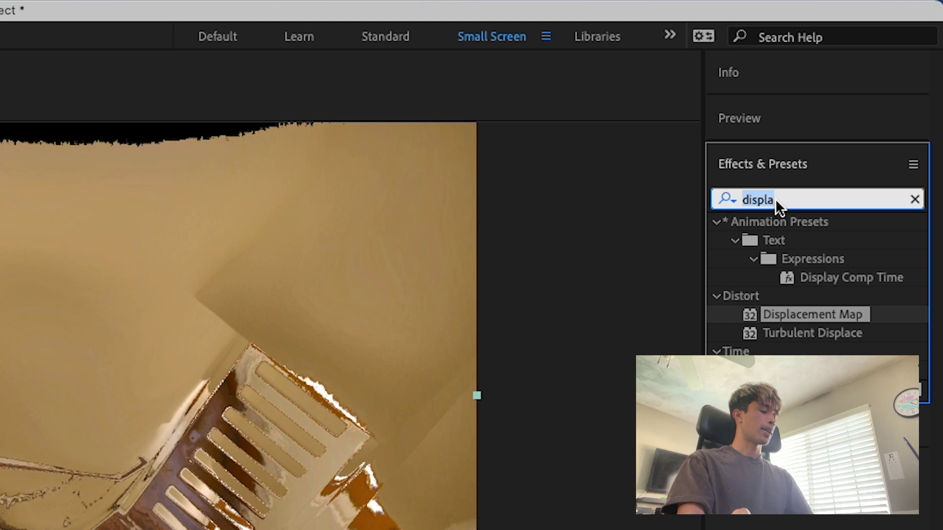
- Apply the Glow effect to the background copy on layer 2 with Glow Radius 156 and Glow Intensity 1.4
{"action": "type", "text": "glow"}
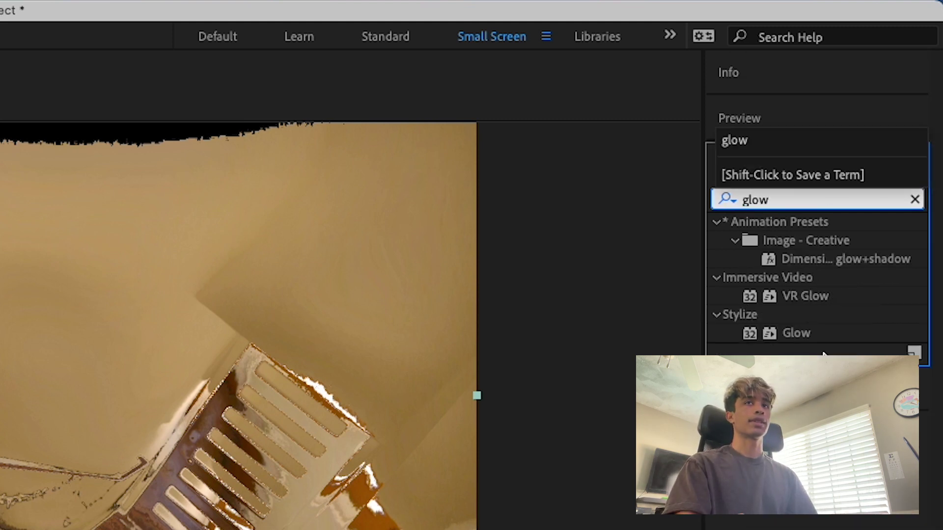
{"action": "double_click", "coordinate": [820, 328]}
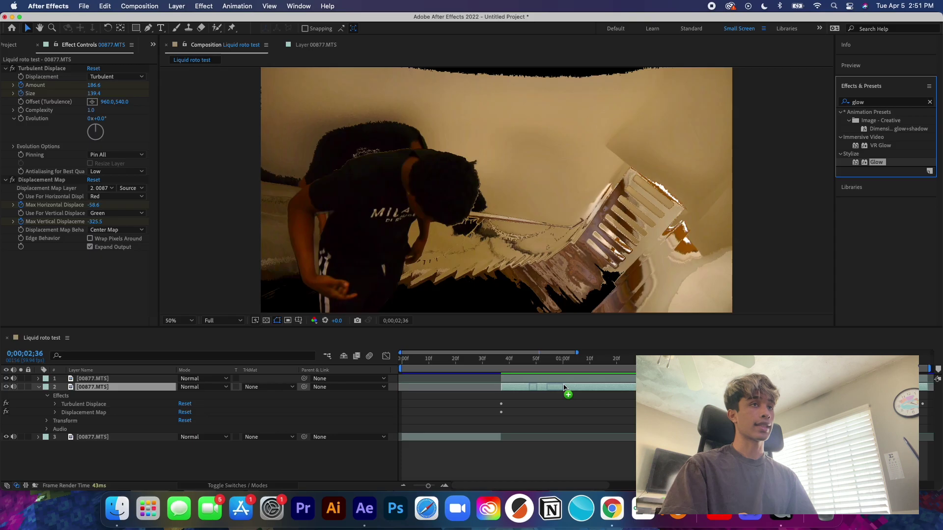
{"action": "left_click", "coordinate": [627, 359]}
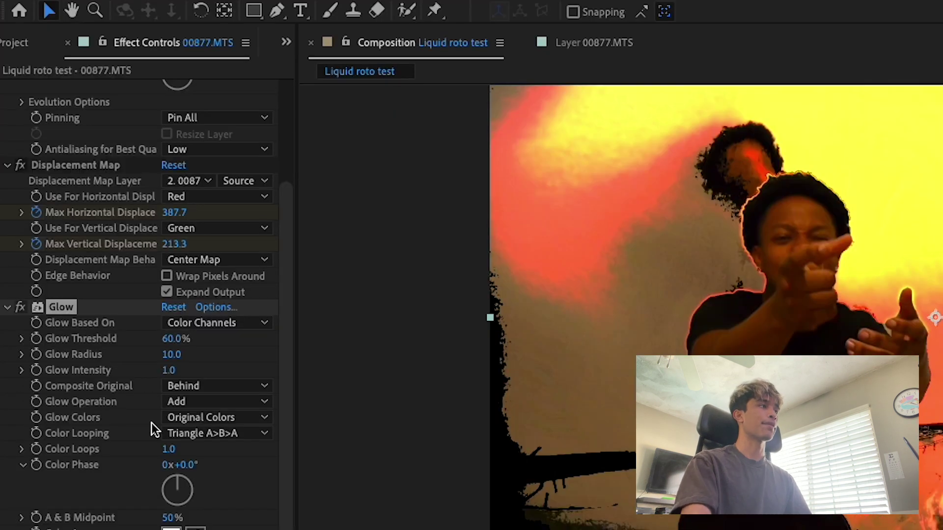
{"action": "mouse_move", "coordinate": [165, 359]}
{"action": "left_mouse_down"}
{"action": "mouse_move", "coordinate": [307, 354]}
{"action": "mouse_move", "coordinate": [175, 360]}
{"action": "left_mouse_up"}
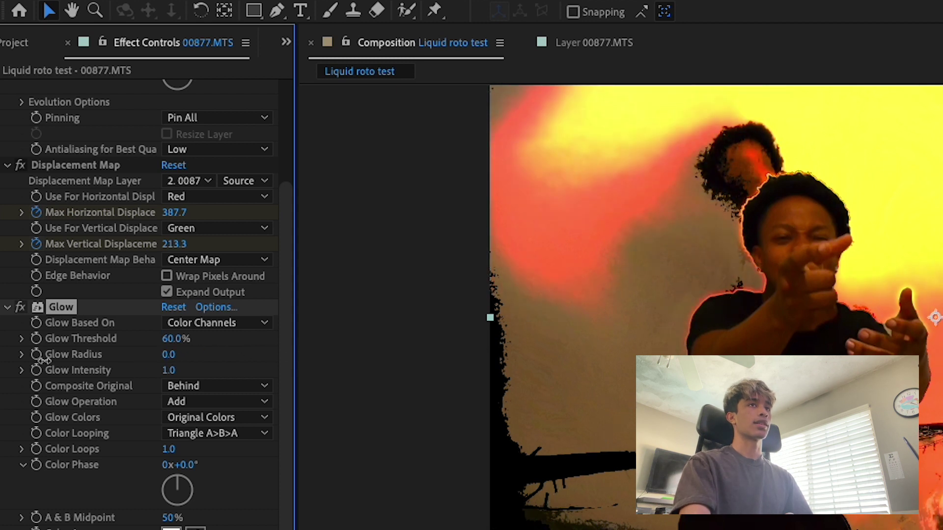
{"action": "left_click_drag", "start_coordinate": [44, 361], "coordinate": [166, 346]}
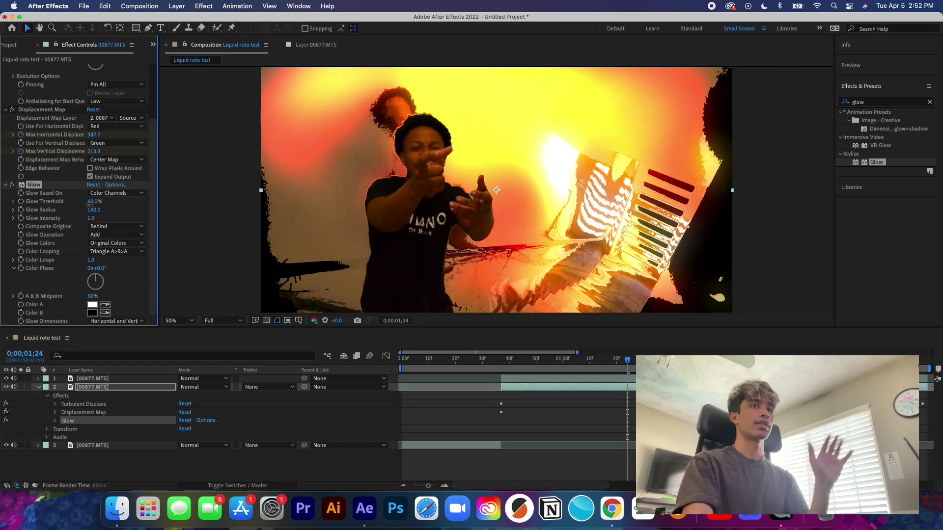
{"action": "left_click_drag", "start_coordinate": [90, 205], "coordinate": [97, 215]}
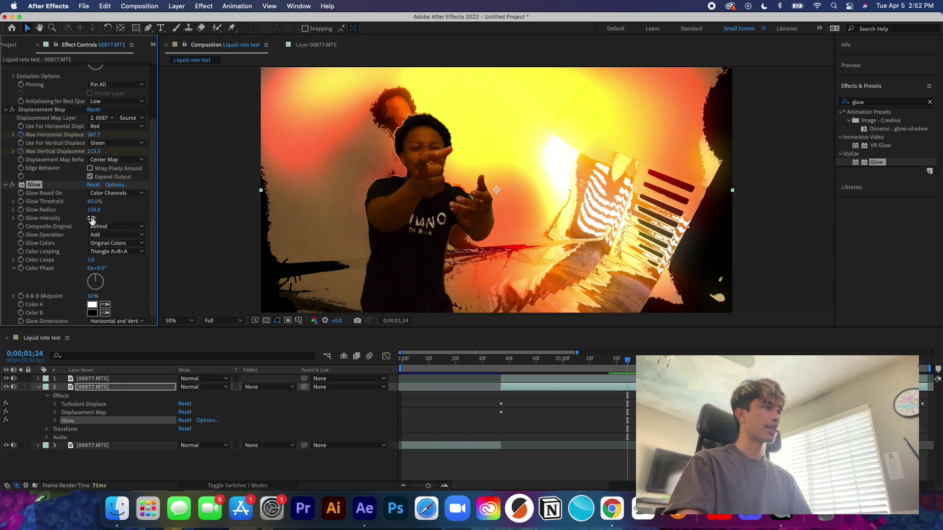
{"action": "mouse_move", "coordinate": [94, 218]}
{"action": "left_mouse_down"}
{"action": "mouse_move", "coordinate": [112, 215]}
{"action": "mouse_move", "coordinate": [95, 209]}
{"action": "left_mouse_up"}
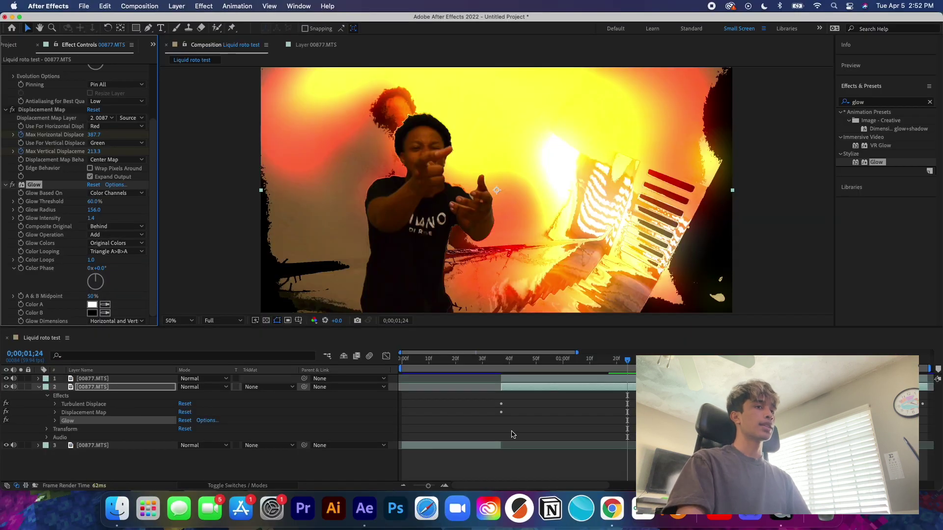
- Find the Hue/Saturation effect and apply it to the background copy on layer 2
{"action": "left_click_drag", "start_coordinate": [628, 363], "coordinate": [505, 363]}
{"action": "left_click", "coordinate": [891, 102]}
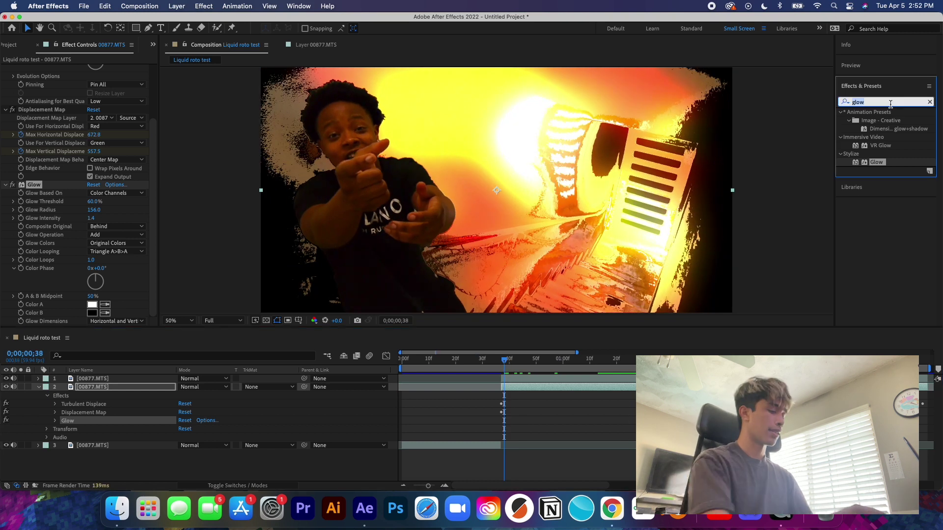
{"action": "type", "text": "hue"}
{"action": "left_click_drag", "start_coordinate": [893, 153], "coordinate": [540, 388]}
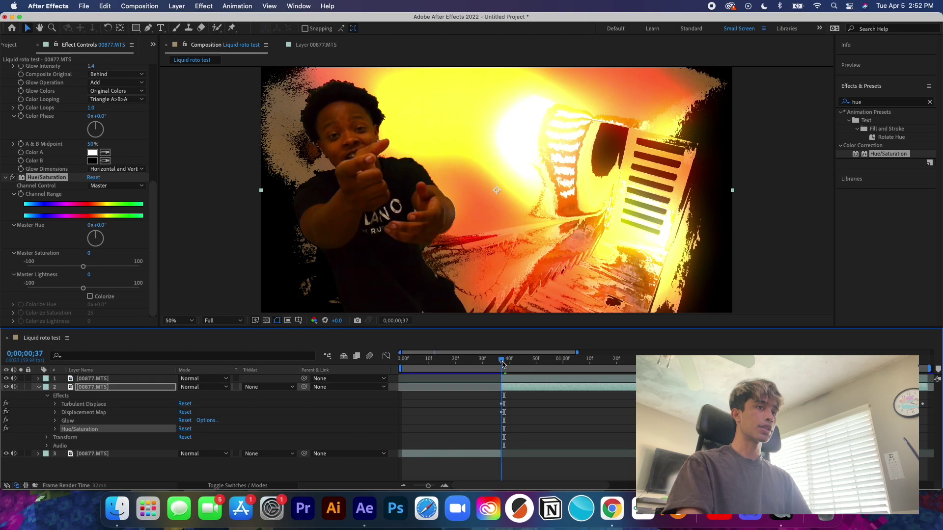
- Start keyframing the Hue/Saturation Channel Range on layer 2 at 0;00;00;37
{"action": "left_click", "coordinate": [503, 364]}
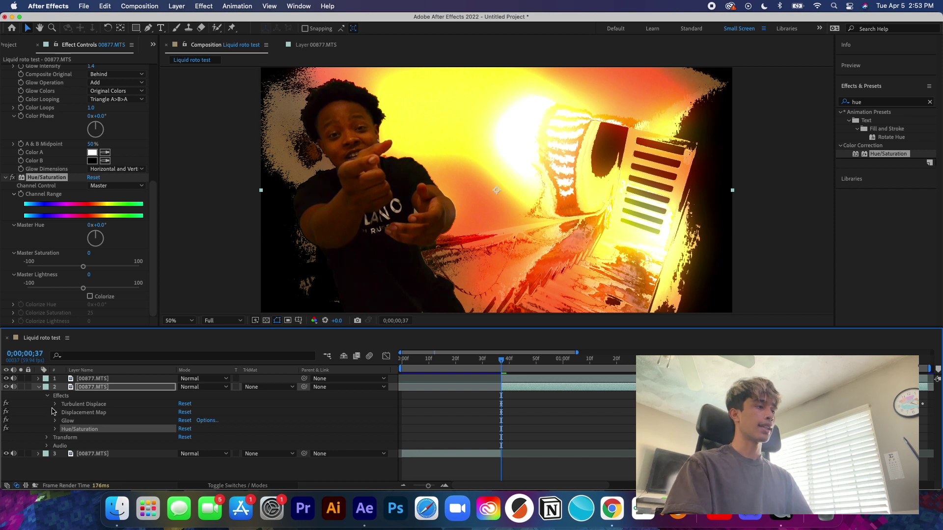
{"action": "left_click", "coordinate": [55, 430]}
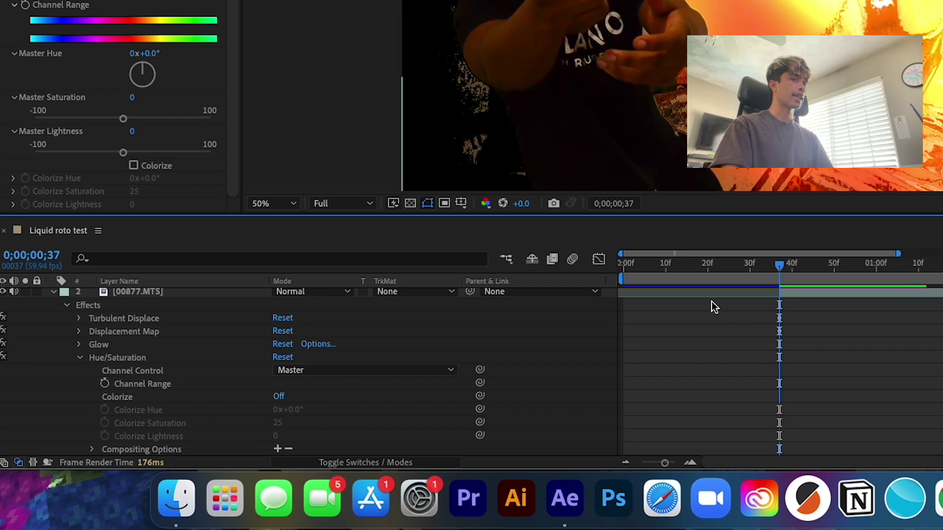
{"action": "left_click", "coordinate": [105, 384]}
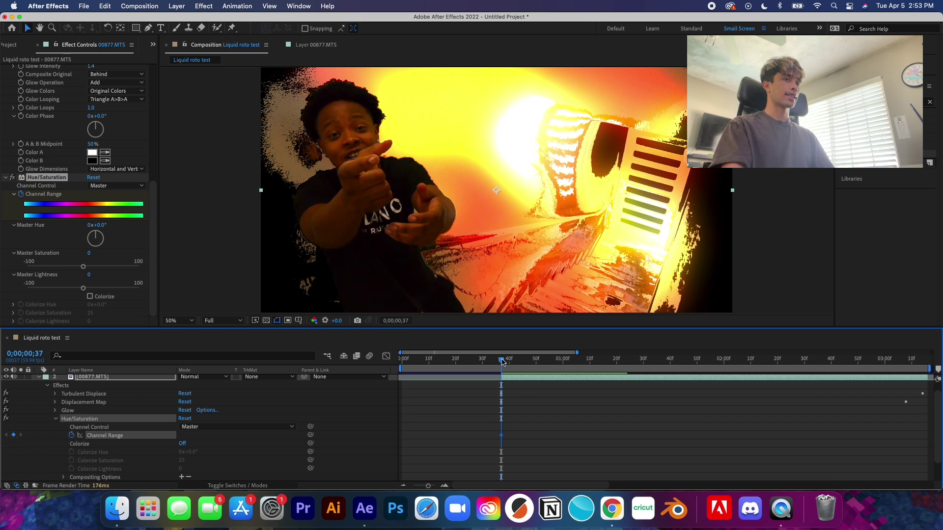
- Rotate the Master Hue by more than one full turn at 0;00;03;15 and review the color shift
{"action": "left_click_drag", "start_coordinate": [503, 362], "coordinate": [925, 367]}
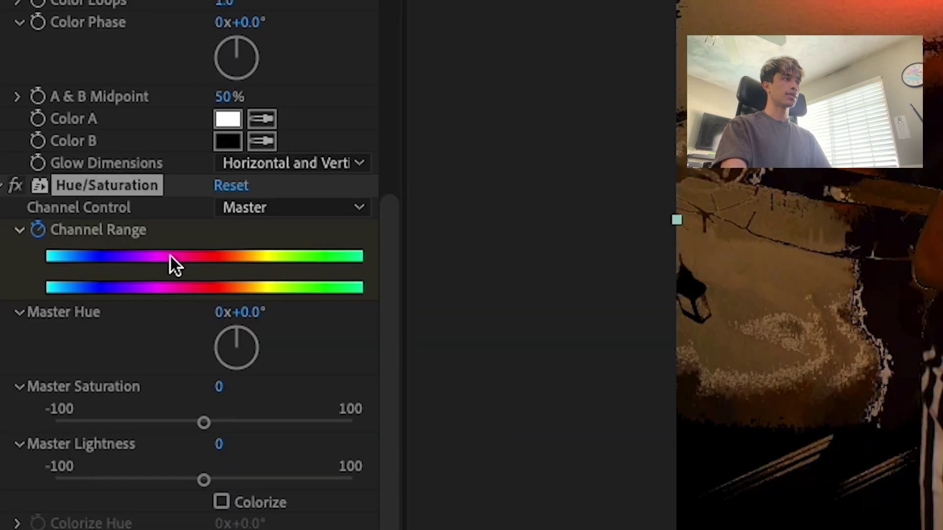
{"action": "left_click_drag", "start_coordinate": [248, 312], "coordinate": [316, 311]}
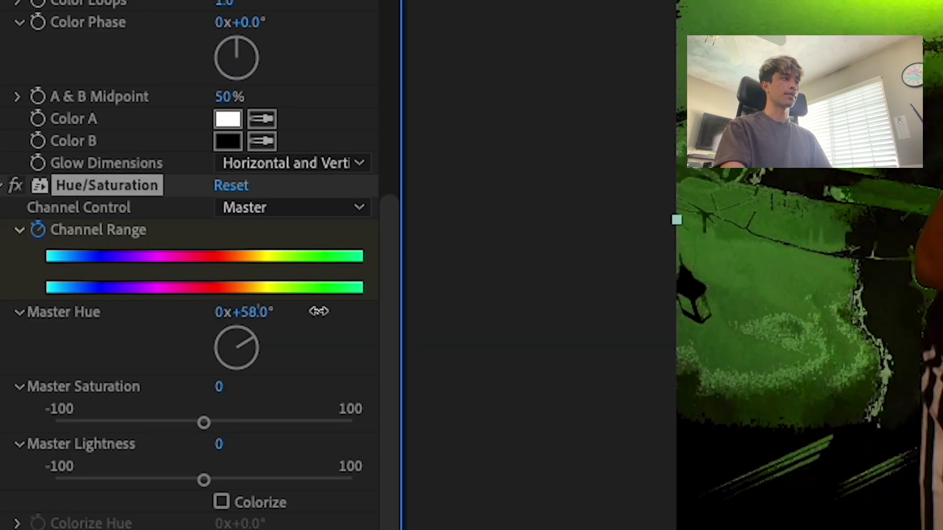
{"action": "mouse_move", "coordinate": [246, 339]}
{"action": "left_mouse_down"}
{"action": "mouse_move", "coordinate": [238, 388]}
{"action": "mouse_move", "coordinate": [267, 385]}
{"action": "mouse_move", "coordinate": [239, 346]}
{"action": "left_mouse_up"}
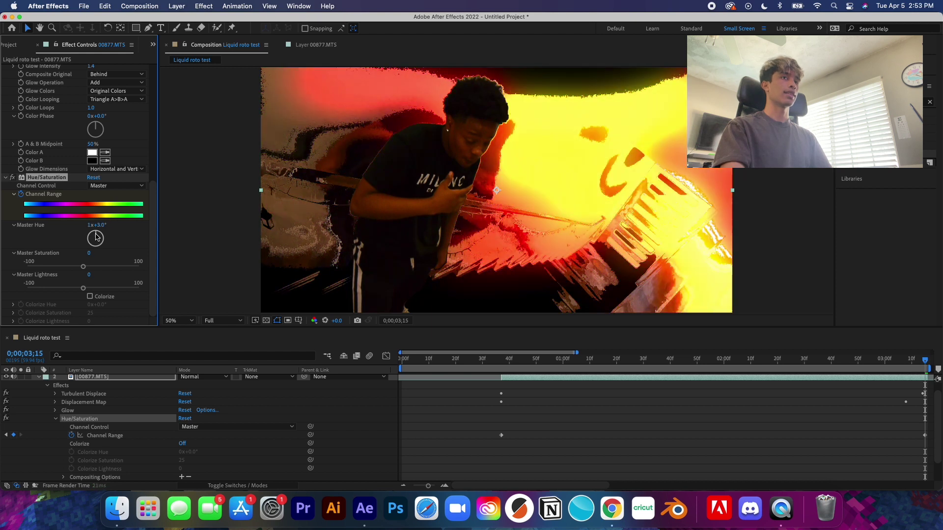
{"action": "left_click_drag", "start_coordinate": [96, 238], "coordinate": [125, 228]}
{"action": "left_click_drag", "start_coordinate": [934, 363], "coordinate": [547, 346]}
{"action": "left_click", "coordinate": [56, 418]}
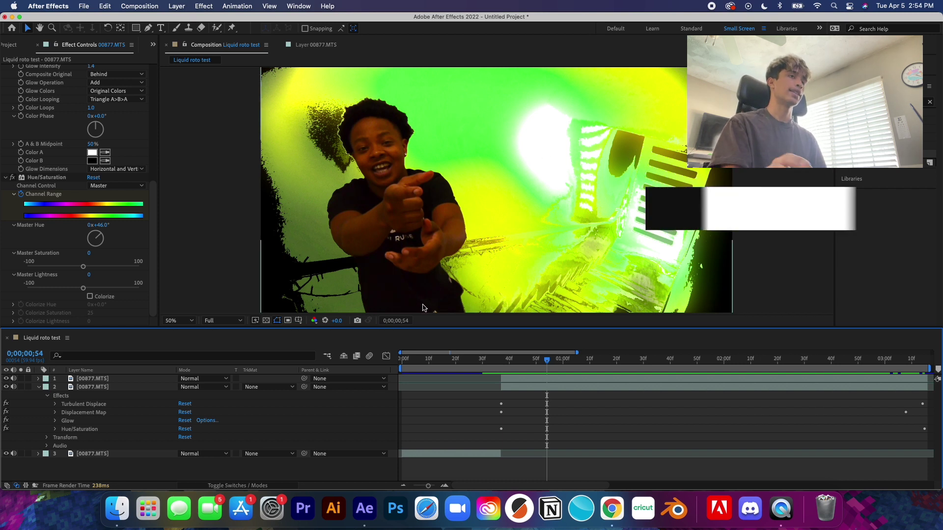
- Duplicate the background copy on layer 2, delete all effects from the lower copy on layer 3, and preview the composition
{"action": "left_click", "coordinate": [102, 389]}
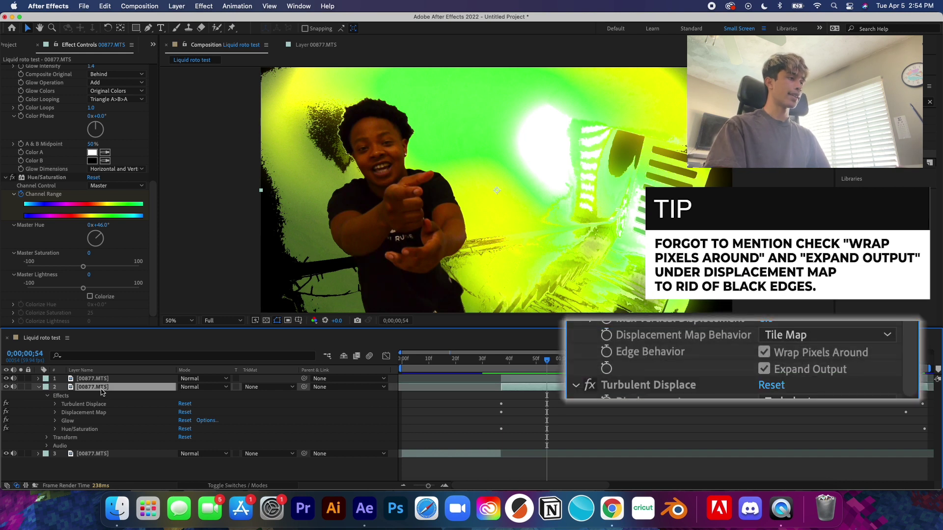
{"action": "key", "text": "super+d"}
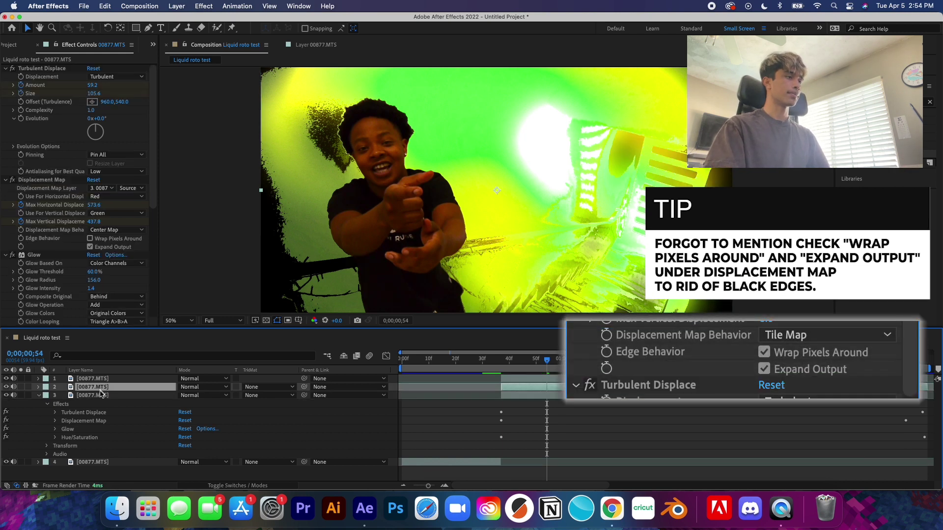
{"action": "left_click", "coordinate": [97, 397]}
{"action": "left_click", "coordinate": [75, 405]}
{"action": "key", "text": "Delete"}
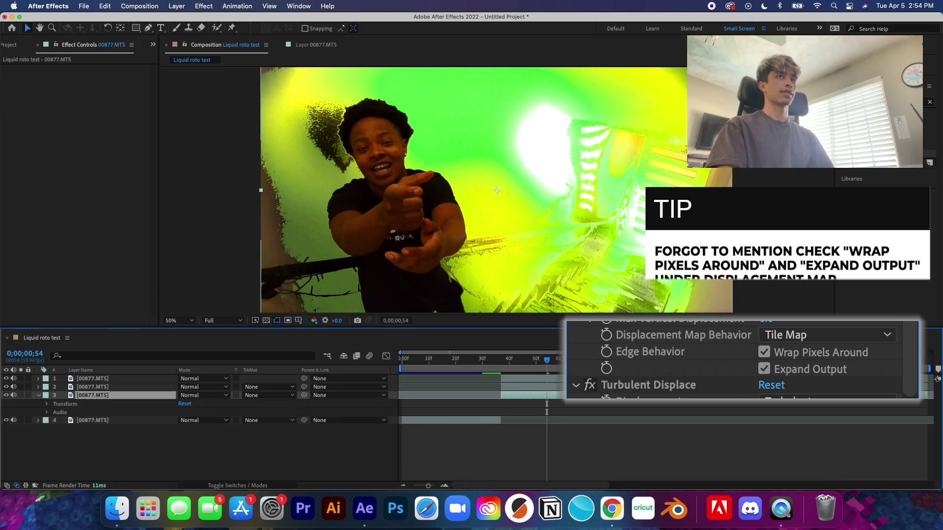
{"action": "key", "text": "space"}
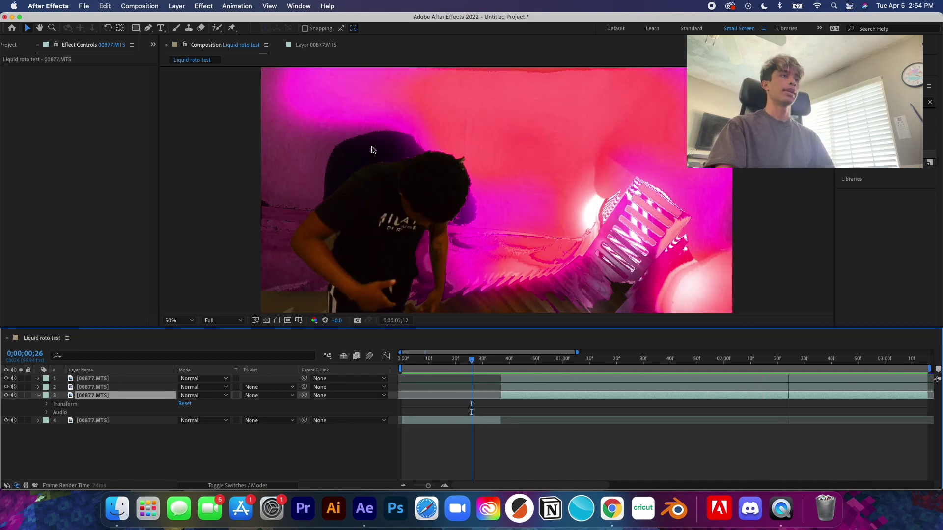
- Find the Glow effect and apply it to the isolated man on layer 1 at 0;00;00;37
{"action": "left_click", "coordinate": [871, 101]}
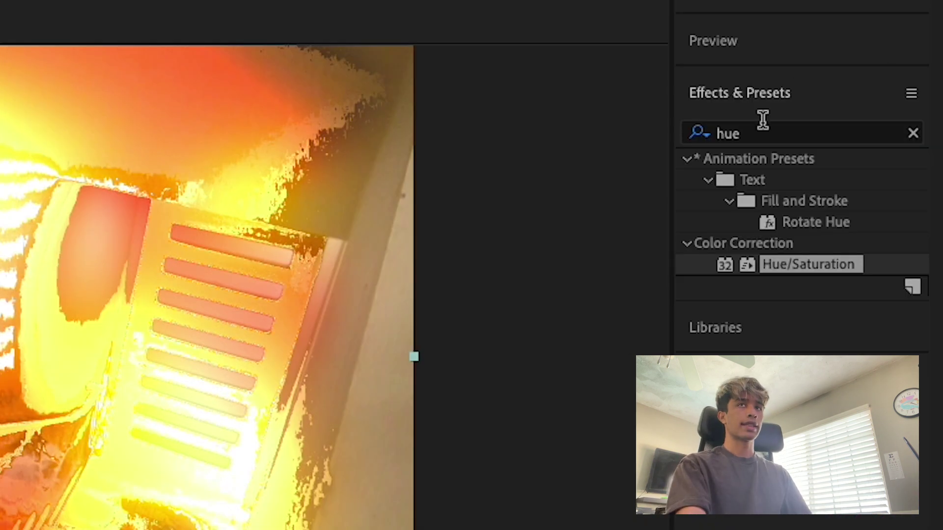
{"action": "left_click", "coordinate": [761, 128]}
{"action": "type", "text": "glow"}
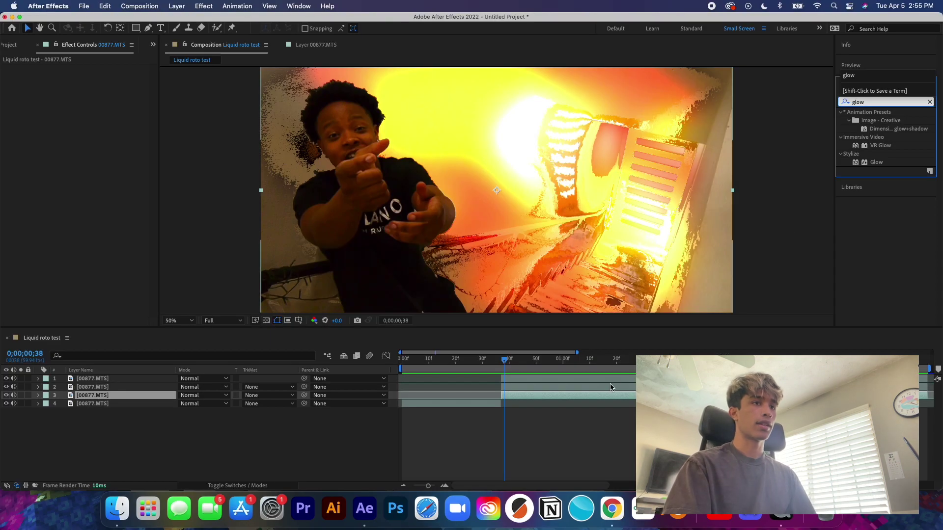
{"action": "left_click", "coordinate": [567, 399]}
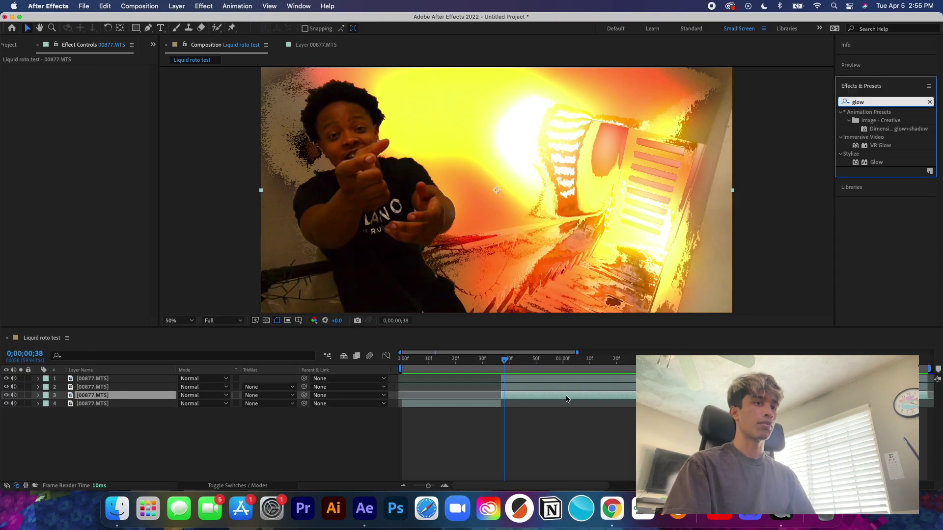
{"action": "left_click_drag", "start_coordinate": [501, 360], "coordinate": [500, 367]}
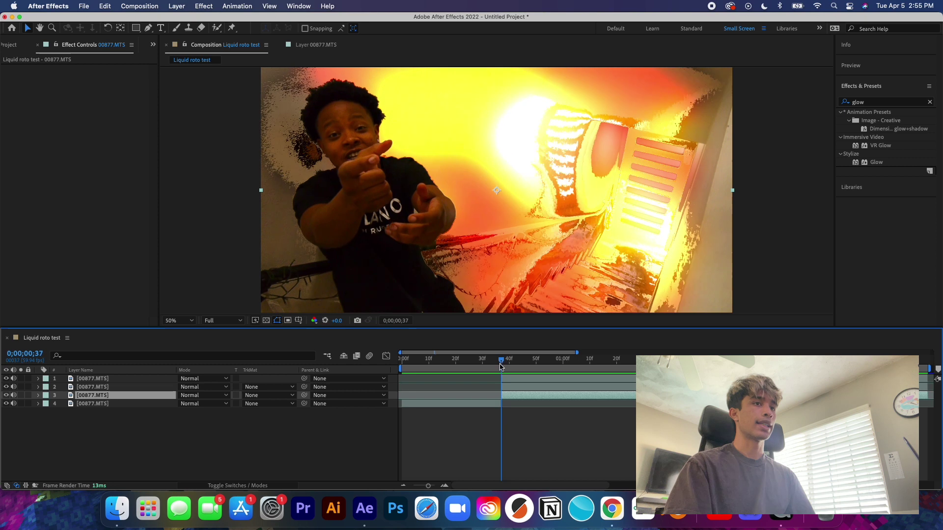
{"action": "left_click", "coordinate": [39, 379]}
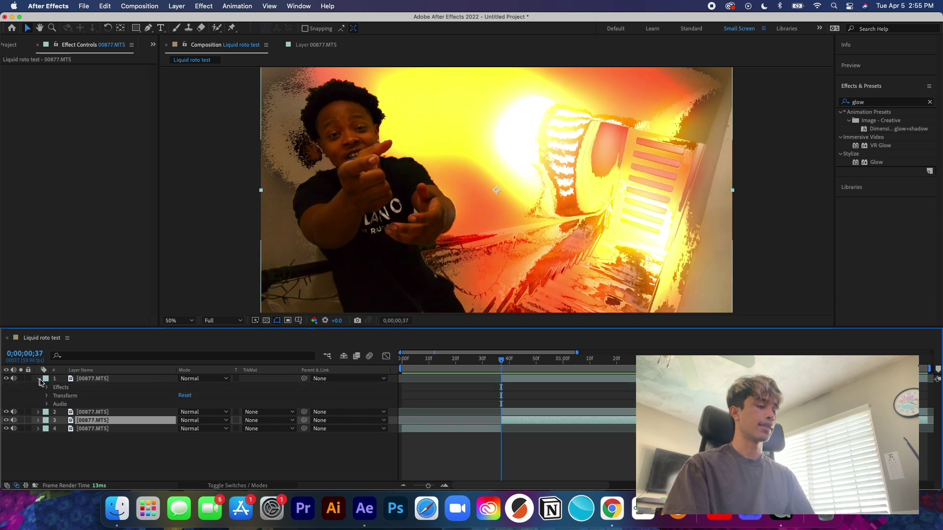
{"action": "left_click", "coordinate": [876, 162]}
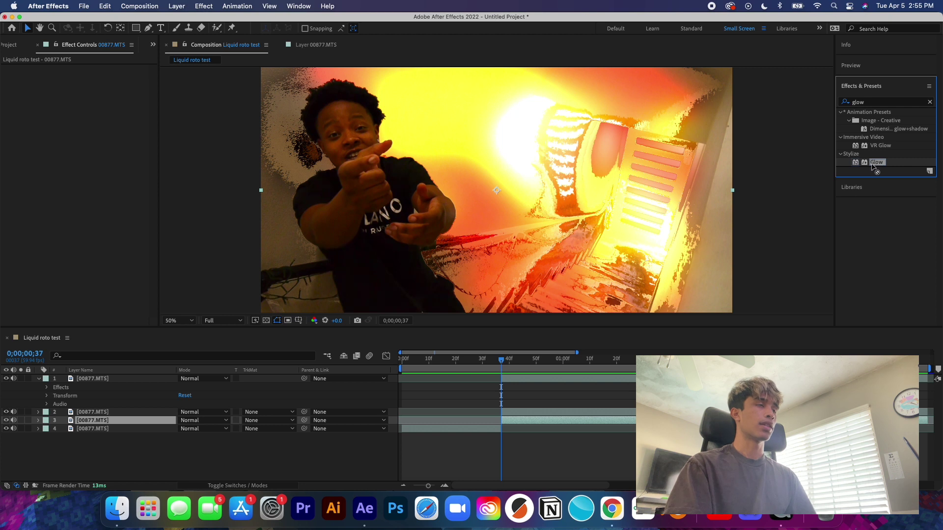
{"action": "left_click_drag", "start_coordinate": [629, 352], "coordinate": [515, 383]}
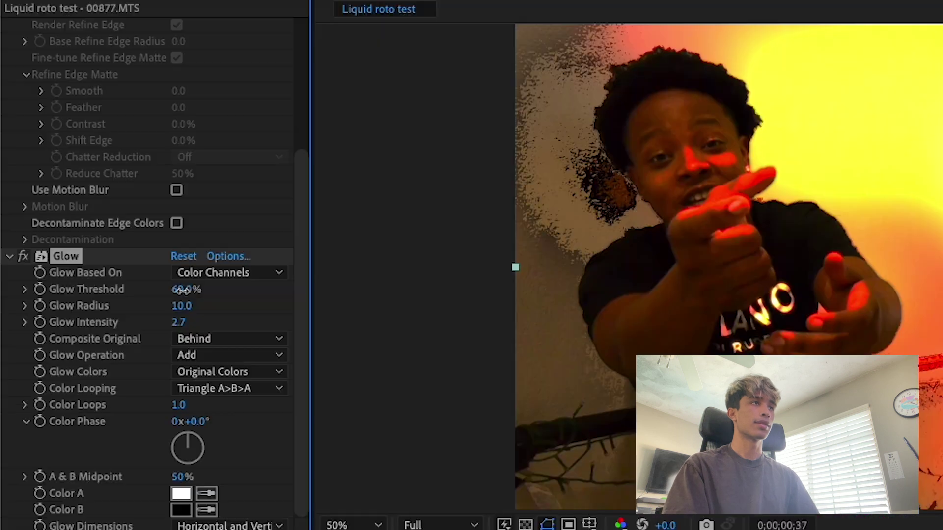
- Set layer 1's Glow Threshold to 22.7% and Glow Radius to 93, and keyframe Glow Intensity 2.7 at 0;00;00;37
{"action": "left_click_drag", "start_coordinate": [99, 202], "coordinate": [58, 210]}
{"action": "left_click_drag", "start_coordinate": [114, 304], "coordinate": [101, 310]}
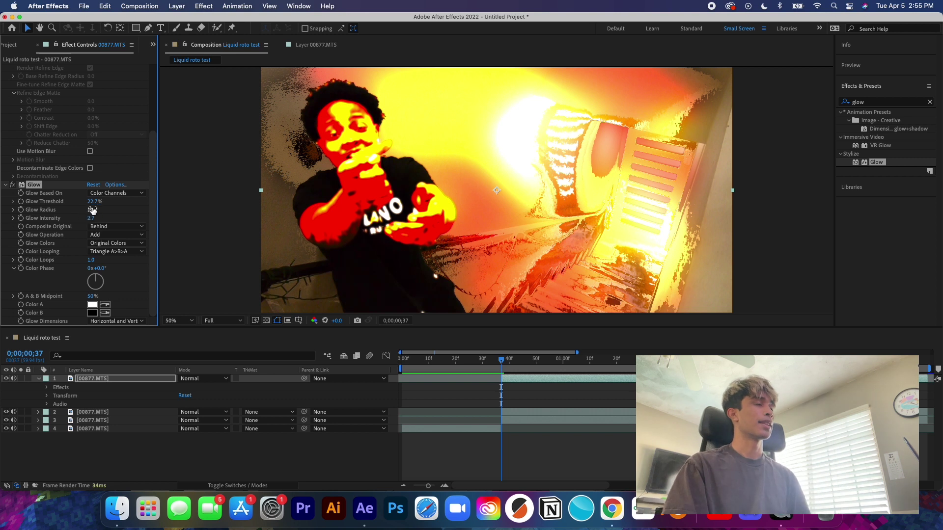
{"action": "left_click_drag", "start_coordinate": [108, 209], "coordinate": [126, 207]}
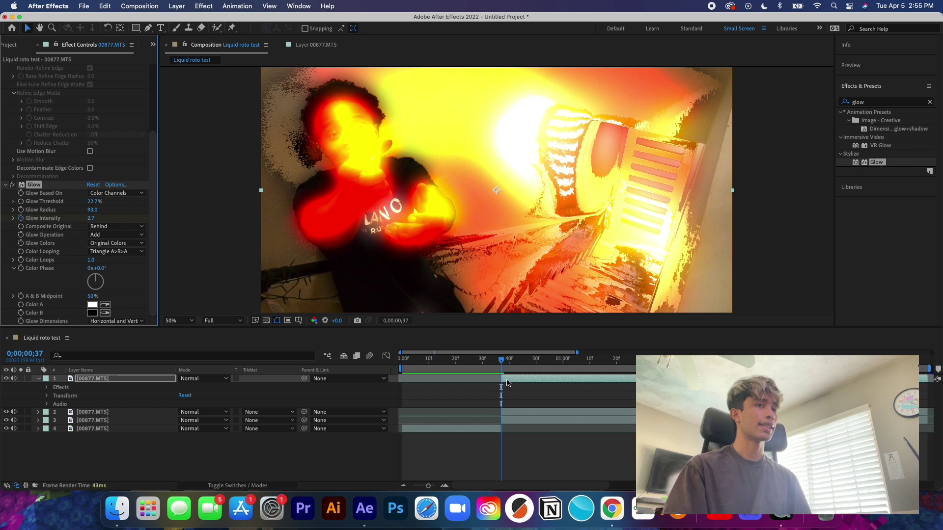
- Keyframe layer 1's Glow Intensity at 0 at 0;00;00;45 and preview the glow flash
{"action": "left_click_drag", "start_coordinate": [501, 362], "coordinate": [523, 363]}
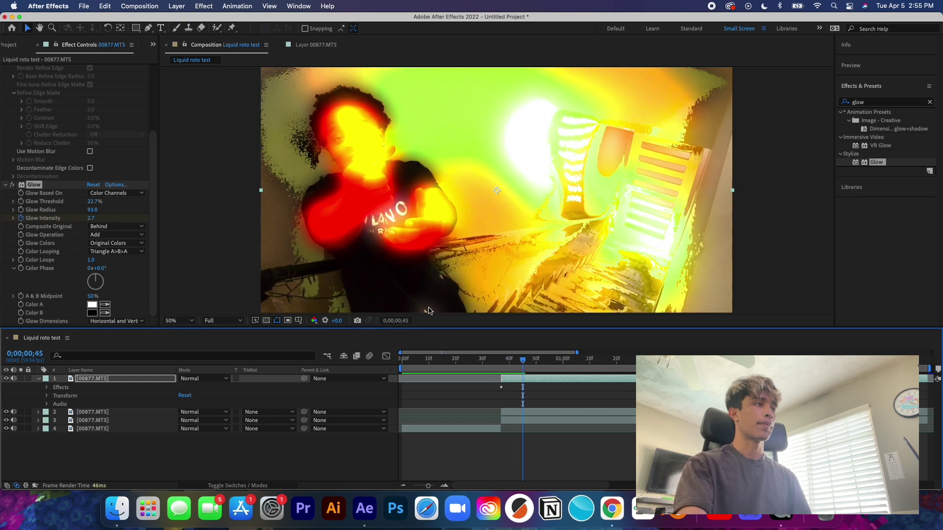
{"action": "left_click", "coordinate": [93, 219]}
{"action": "type", "text": "0"}
{"action": "key", "text": "Return"}
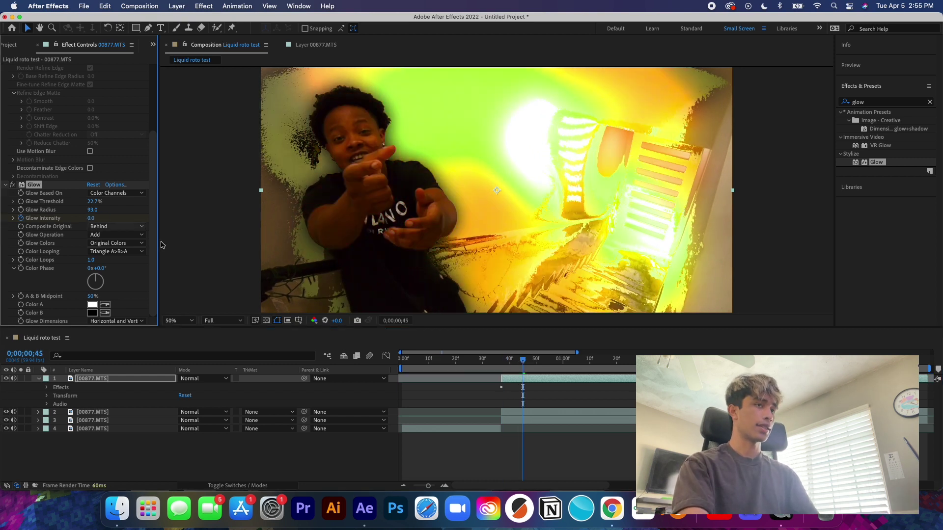
{"action": "left_click_drag", "start_coordinate": [522, 383], "coordinate": [611, 362]}
{"action": "key", "text": "space"}
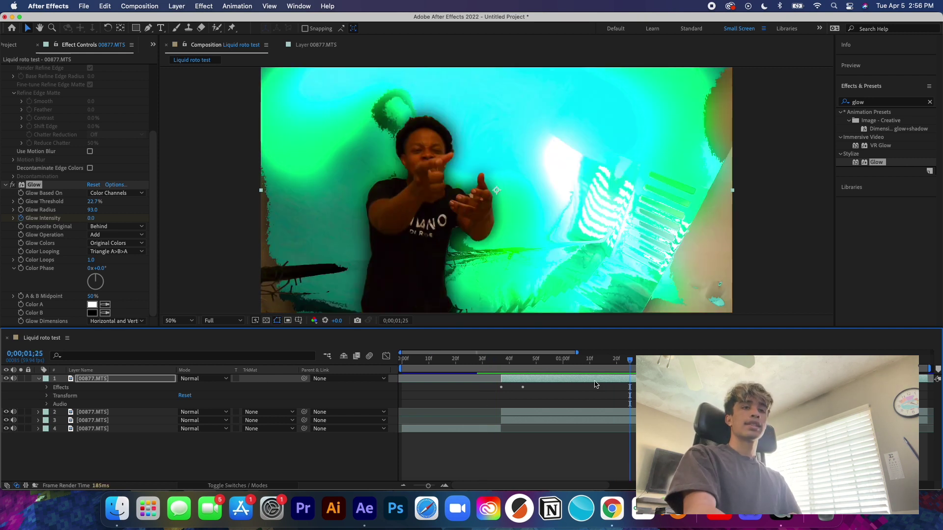
- Add a Scale keyframe to the isolated man on layer 1 at 0;00;00;37
{"action": "left_click_drag", "start_coordinate": [628, 359], "coordinate": [502, 382]}
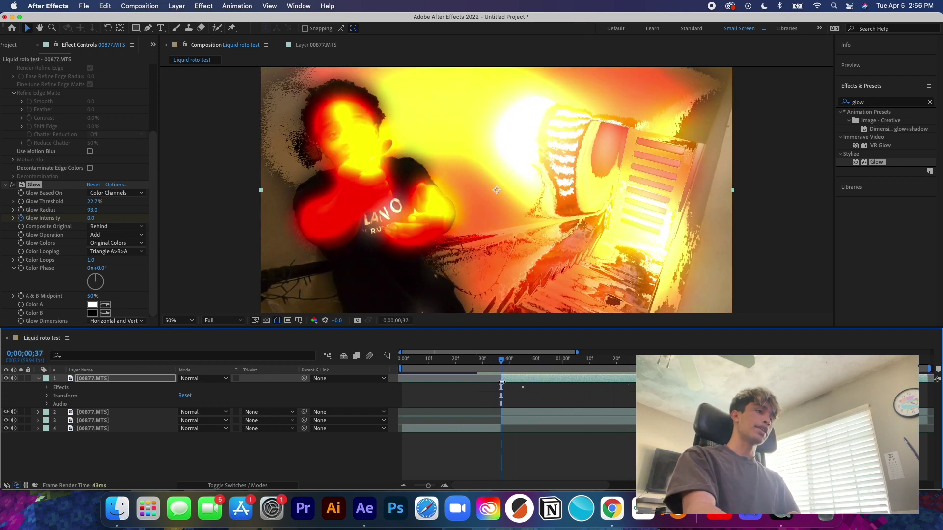
{"action": "left_click", "coordinate": [47, 396]}
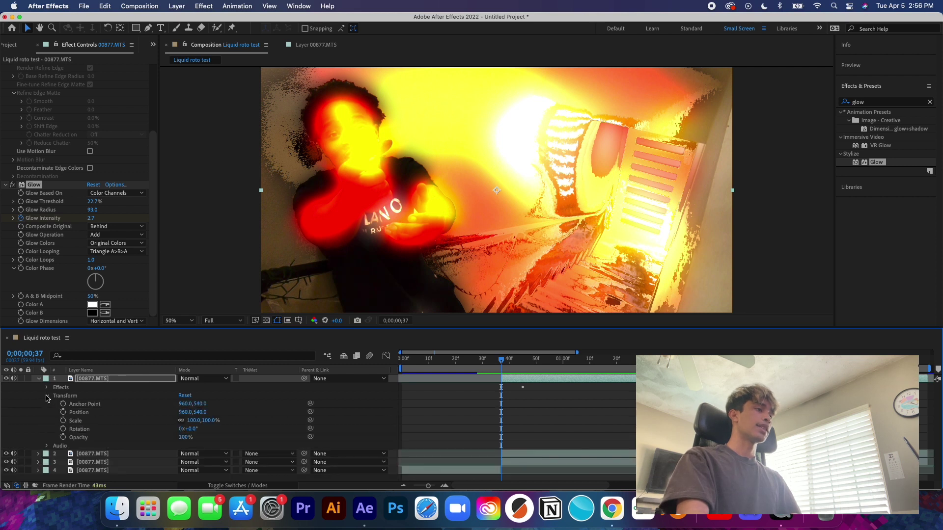
{"action": "left_click", "coordinate": [62, 421]}
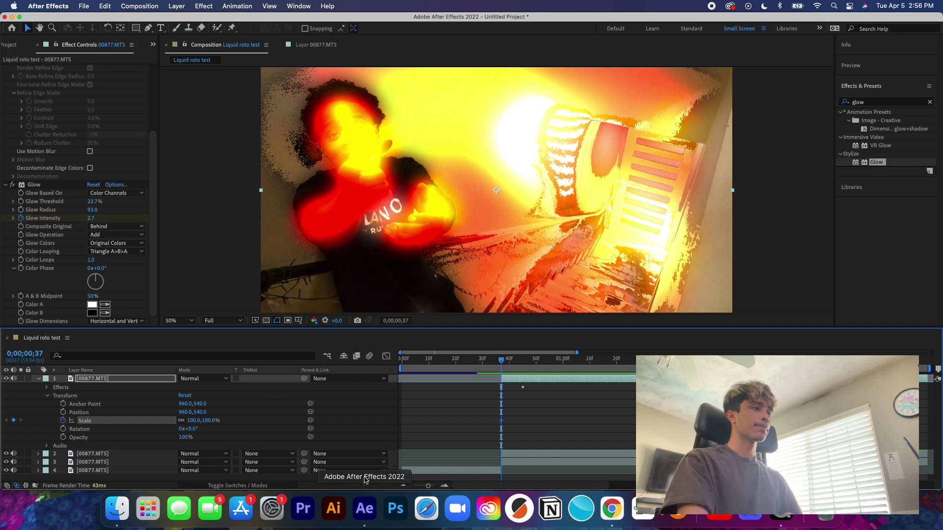
- Set layer 1's Scale to 117% at 0;00;00;37 and keyframe it at 100% at 0;00;00;54
{"action": "left_click_drag", "start_coordinate": [192, 421], "coordinate": [199, 419]}
{"action": "left_click_drag", "start_coordinate": [501, 363], "coordinate": [549, 363]}
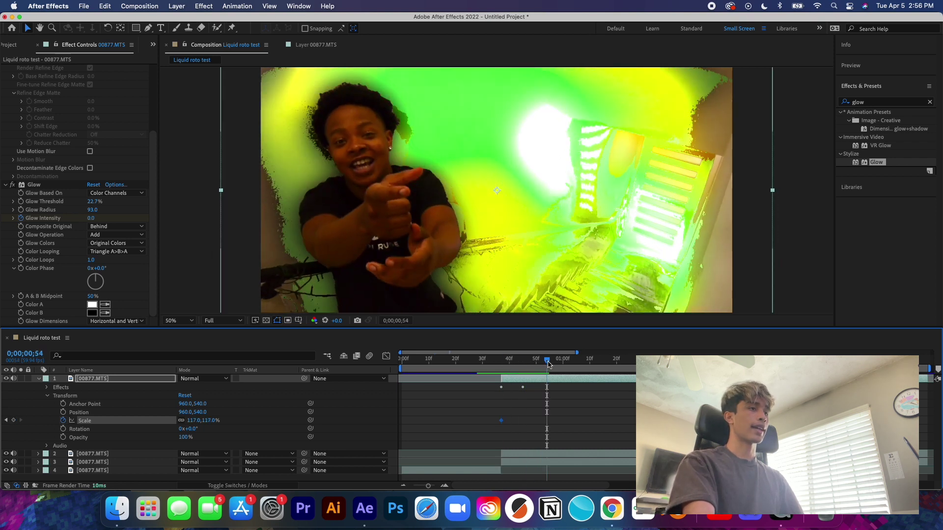
{"action": "left_click", "coordinate": [190, 418]}
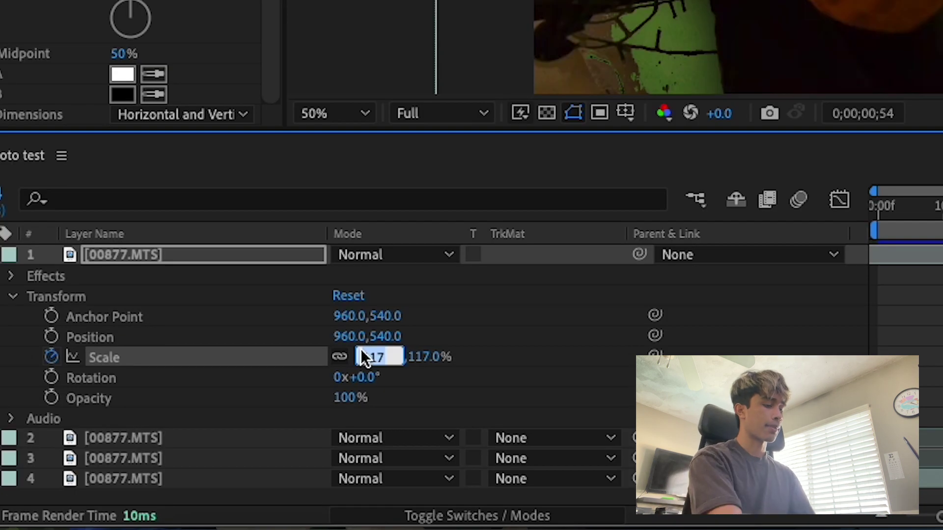
{"action": "type", "text": "100"}
{"action": "key", "text": "Return"}
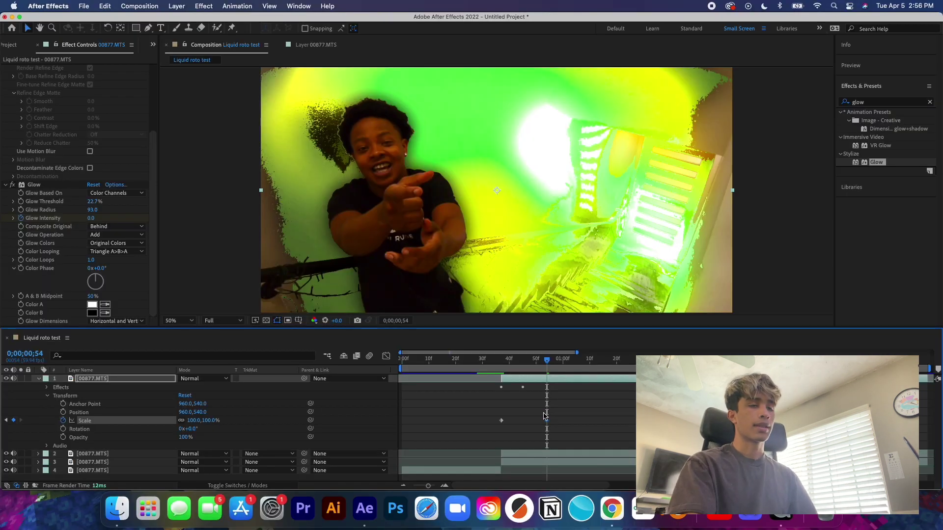
- Retime layer 1's second Scale keyframe to 0;00;00;50 with Easy Ease on both Scale keyframes, and preview the animation
{"action": "left_click_drag", "start_coordinate": [545, 417], "coordinate": [527, 378]}
{"action": "left_click_drag", "start_coordinate": [483, 413], "coordinate": [558, 432]}
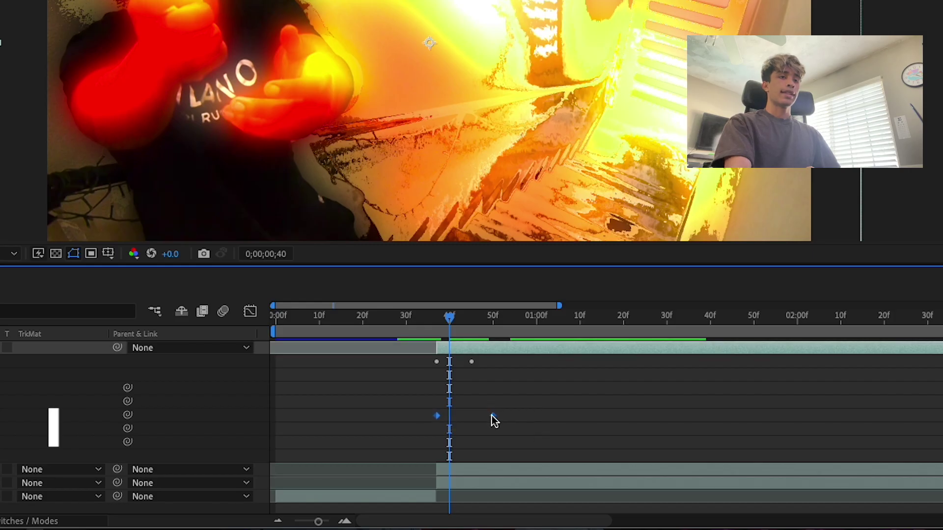
{"action": "right_click", "coordinate": [493, 420]}
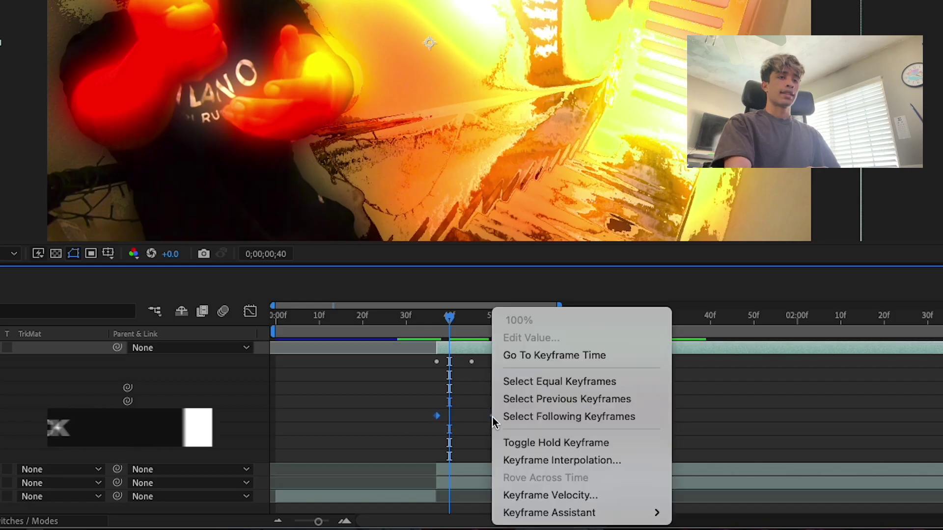
{"action": "mouse_move", "coordinate": [539, 514]}
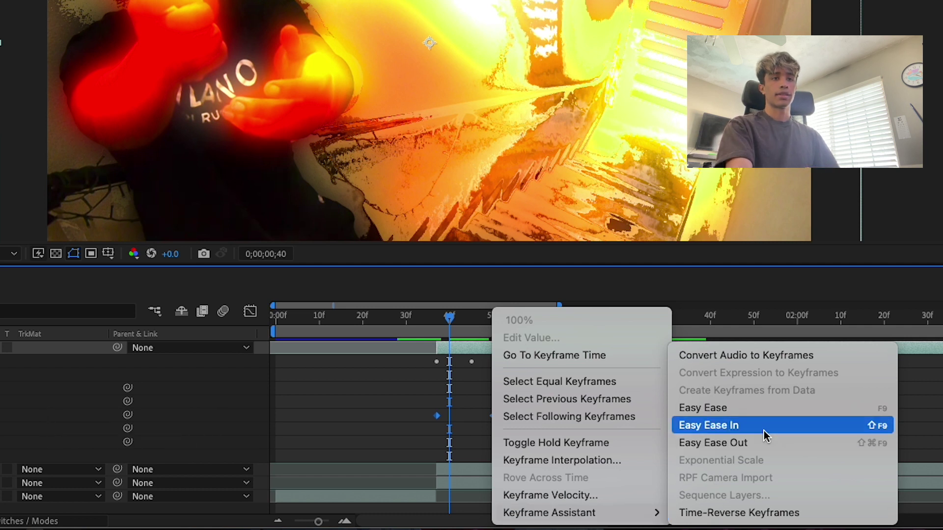
{"action": "left_click", "coordinate": [692, 410]}
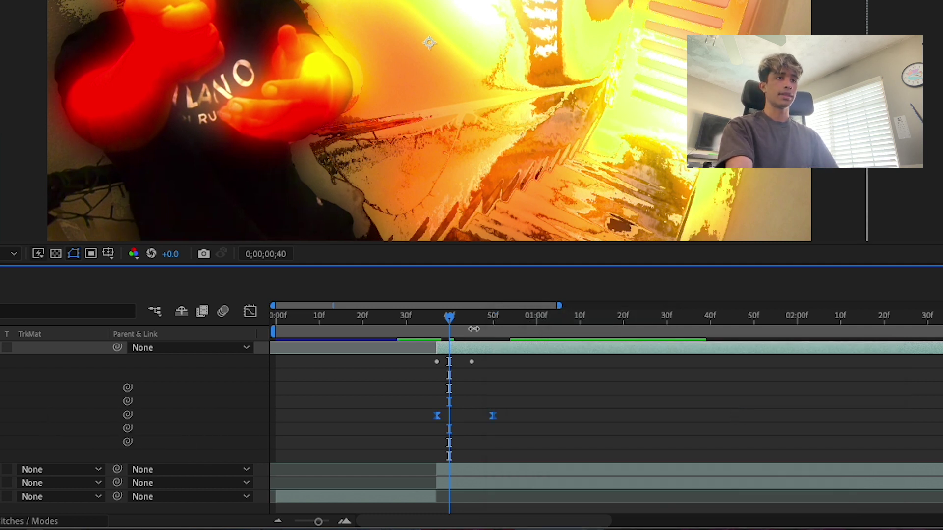
{"action": "left_click_drag", "start_coordinate": [451, 319], "coordinate": [410, 334]}
{"action": "key", "text": "space"}
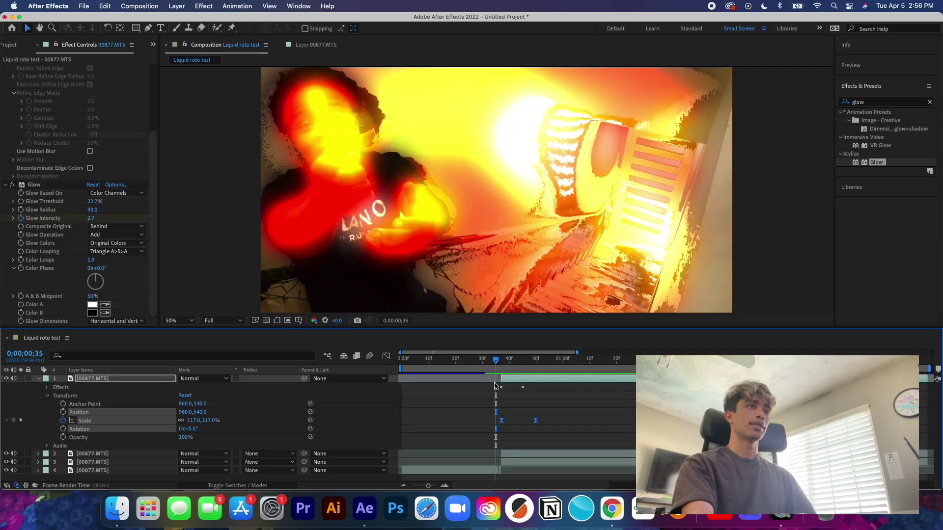
{"action": "key", "text": "space"}
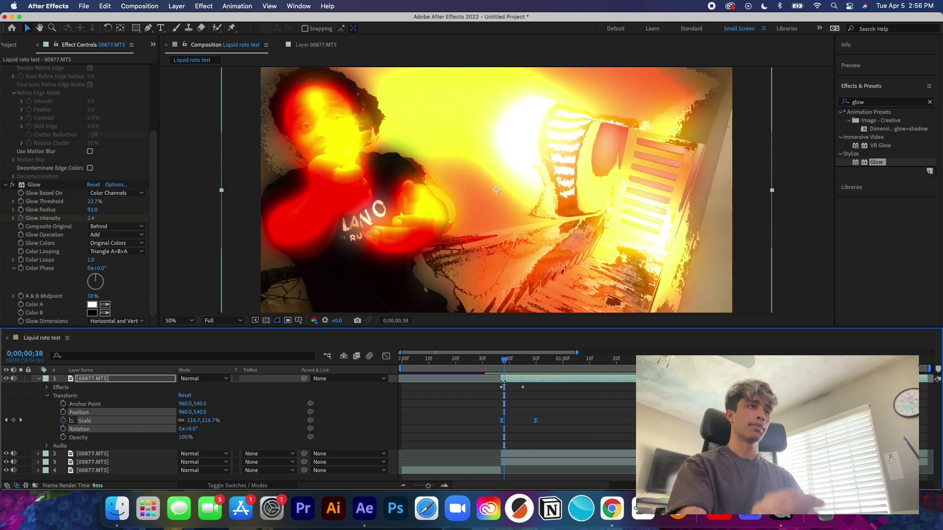
{"action": "key", "text": "space"}
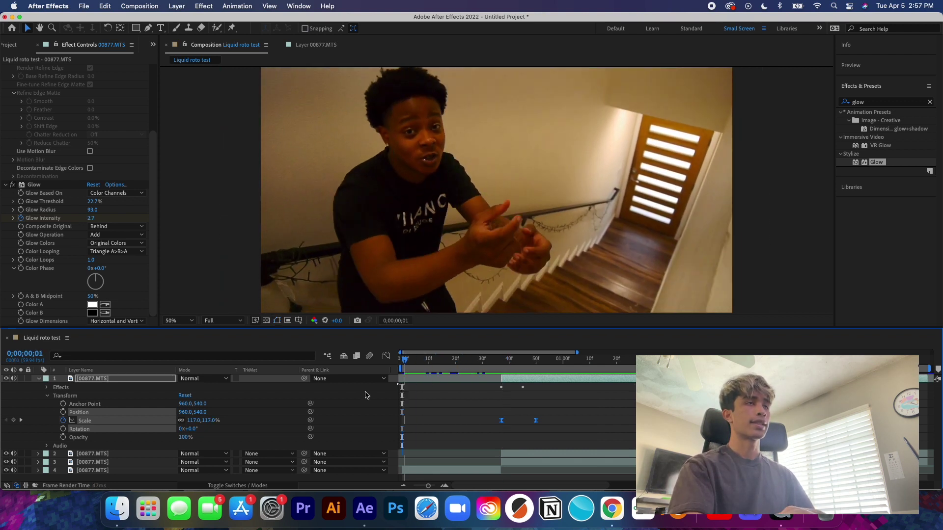
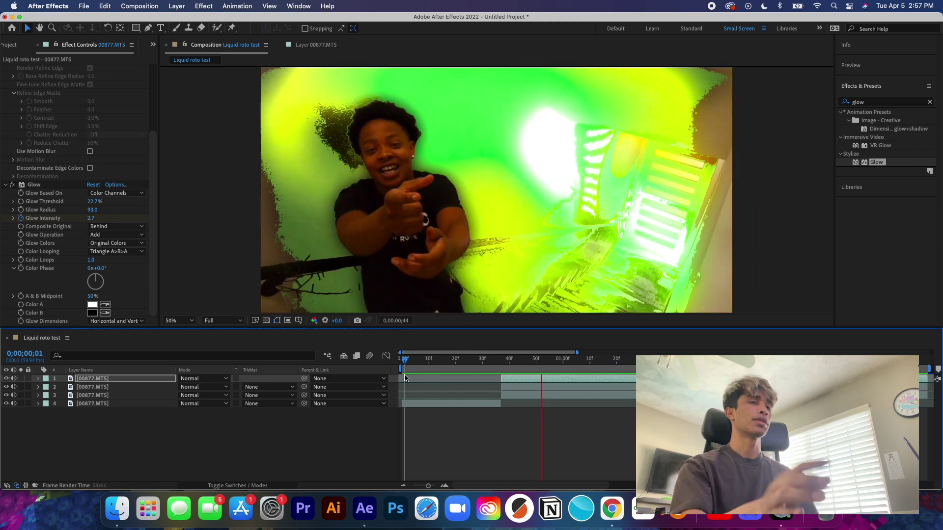
{"action": "key", "text": "space"}
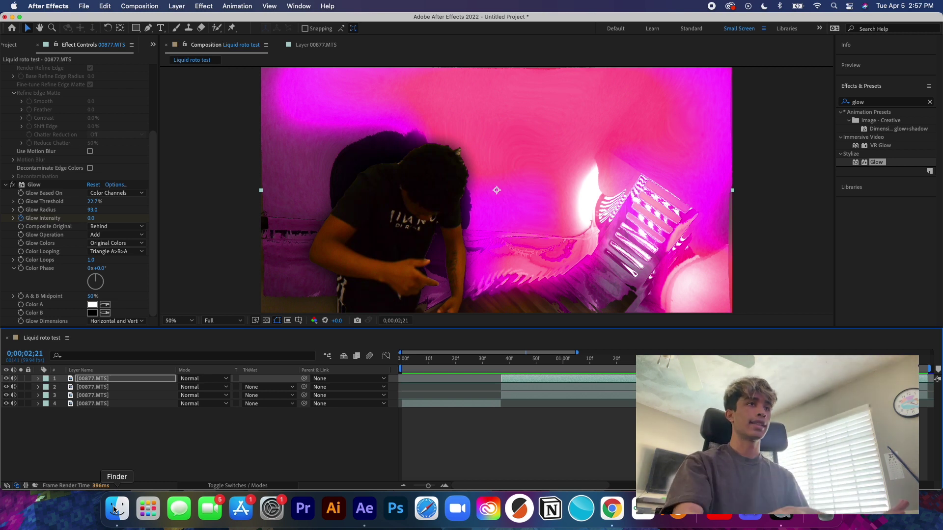
- Bring CRT TV GLITCH OVERLAY .mp4 from Finder into the composition directly beneath the isolated man and scale it to fill the frame
{"action": "left_click", "coordinate": [115, 510]}
{"action": "key", "text": "space"}
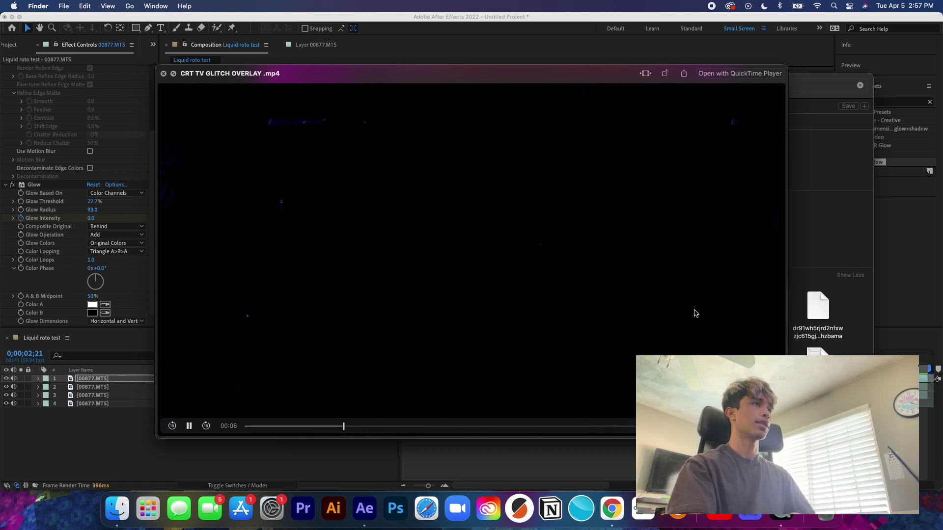
{"action": "key", "text": "space"}
{"action": "left_click_drag", "start_coordinate": [696, 312], "coordinate": [72, 387]}
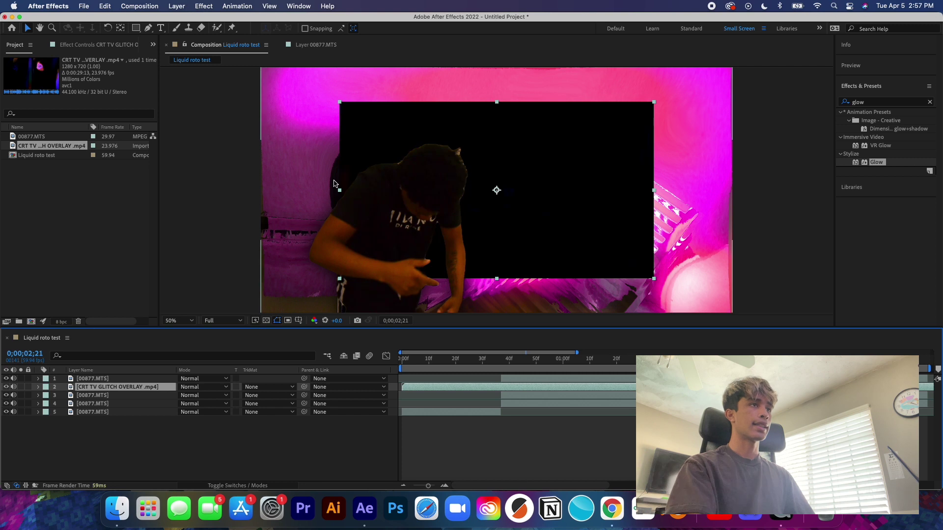
{"action": "left_click_drag", "start_coordinate": [340, 192], "coordinate": [261, 199]}
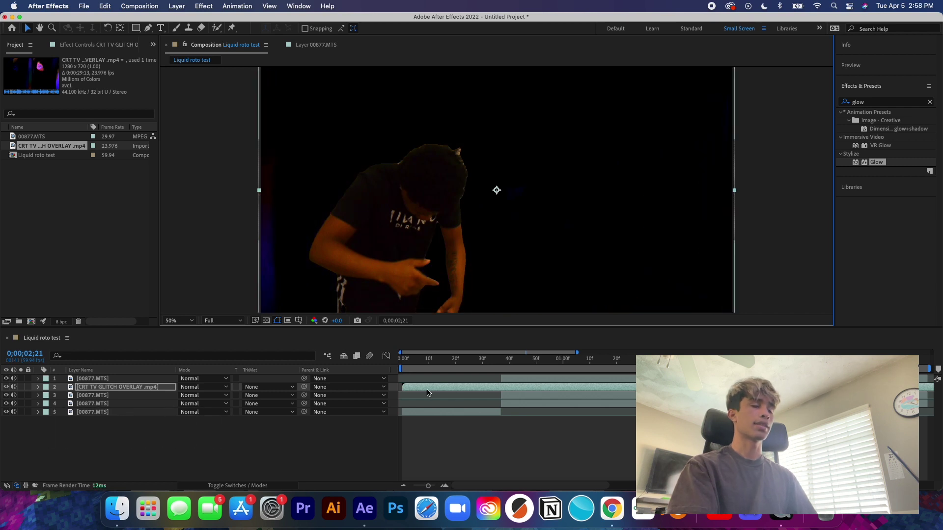
- Shift the CRT TV GLITCH OVERLAY layer in time so it starts with the effect layers at 0;00;00;37
{"action": "left_click_drag", "start_coordinate": [428, 393], "coordinate": [450, 393]}
{"action": "left_click", "coordinate": [470, 360]}
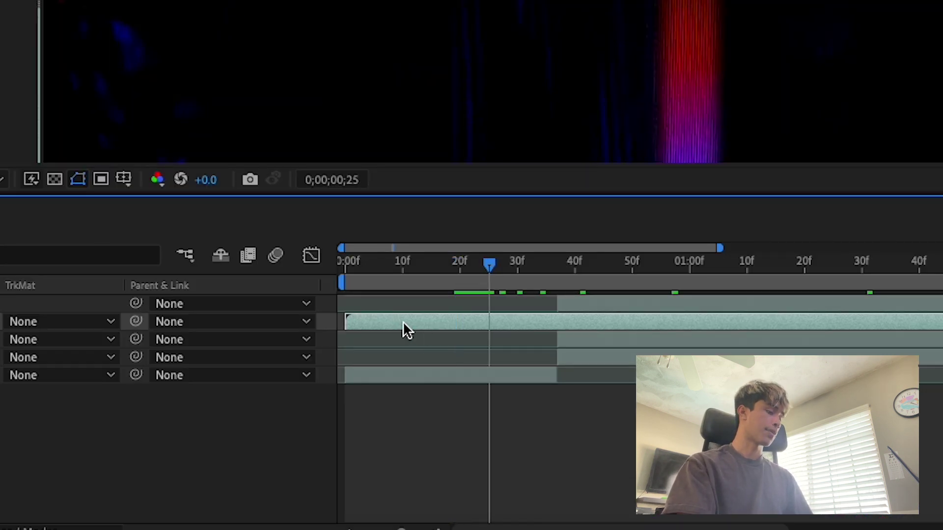
{"action": "left_click_drag", "start_coordinate": [401, 321], "coordinate": [591, 326]}
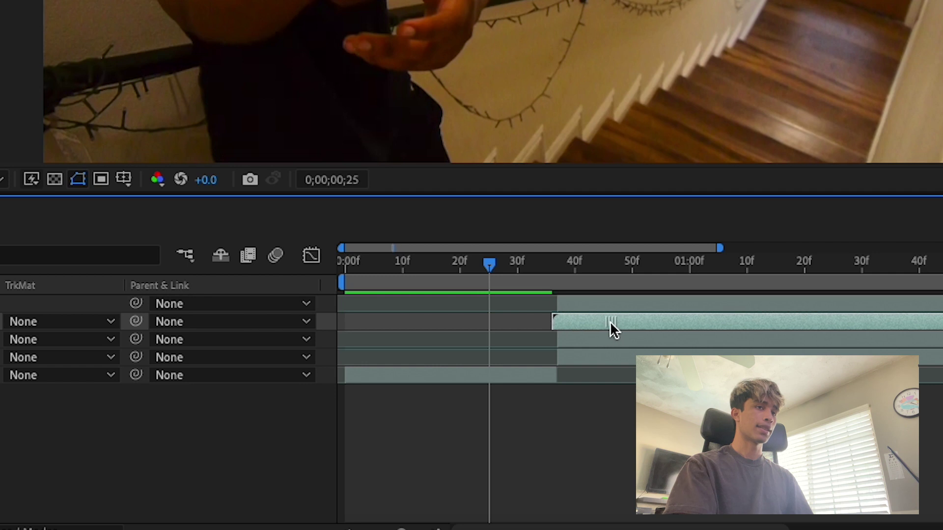
{"action": "left_click_drag", "start_coordinate": [520, 279], "coordinate": [557, 269]}
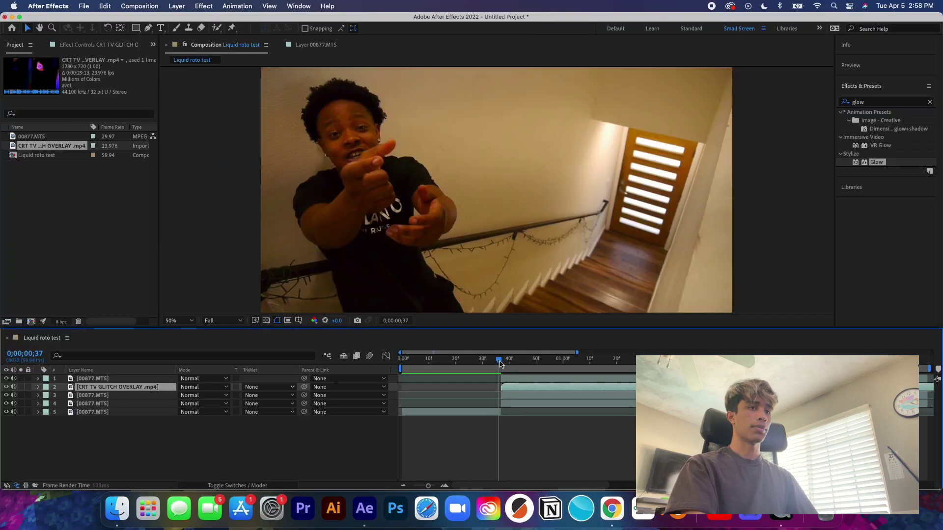
- Set the CRT TV GLITCH OVERLAY layer's blending mode to Add, checking it over the distorted background
{"action": "left_click_drag", "start_coordinate": [500, 363], "coordinate": [587, 361]}
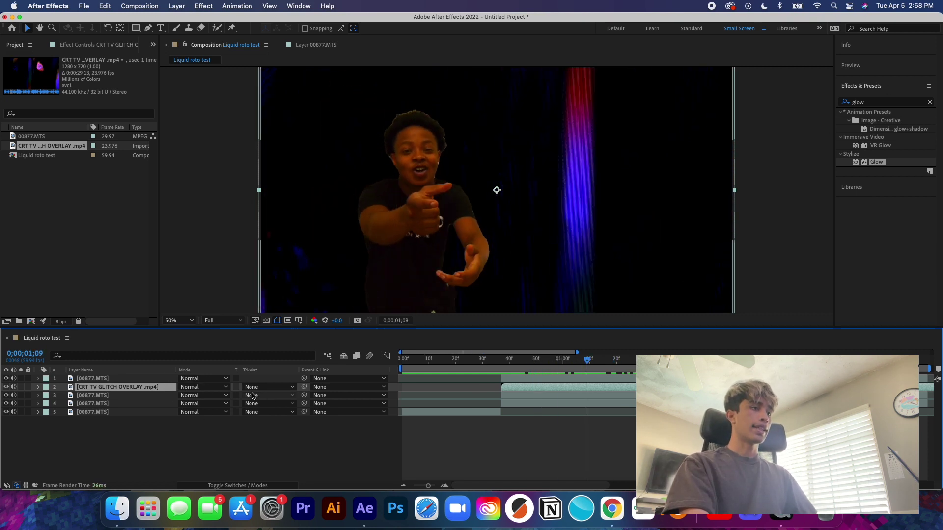
{"action": "left_click", "coordinate": [216, 389]}
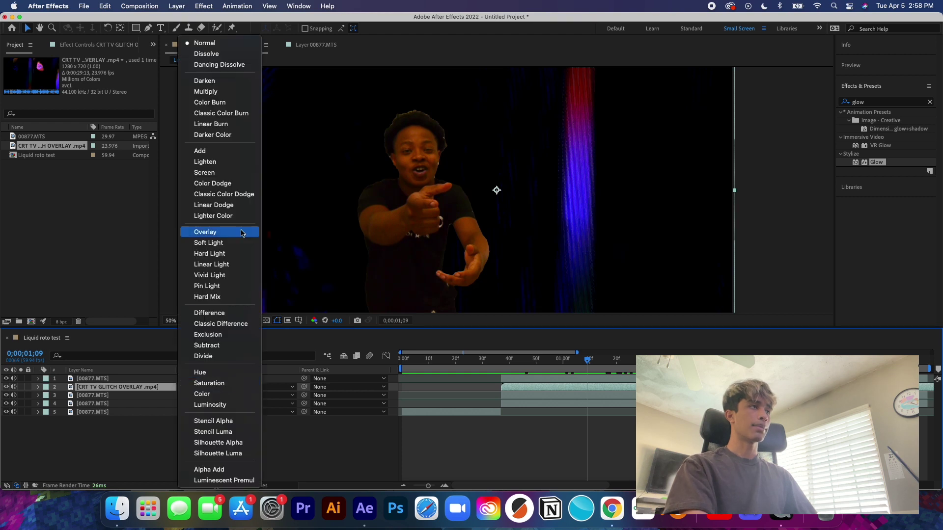
{"action": "left_click", "coordinate": [234, 151]}
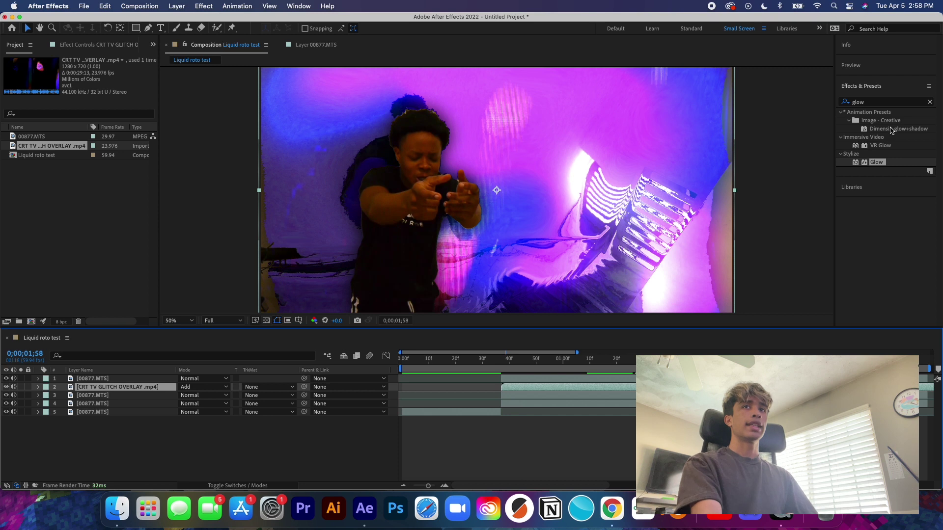
- Apply Glow to the CRT TV GLITCH OVERLAY layer with Glow Radius 183 and Glow Intensity 4.1, hiding the other layers while adjusting
{"action": "left_click_drag", "start_coordinate": [884, 162], "coordinate": [615, 388]}
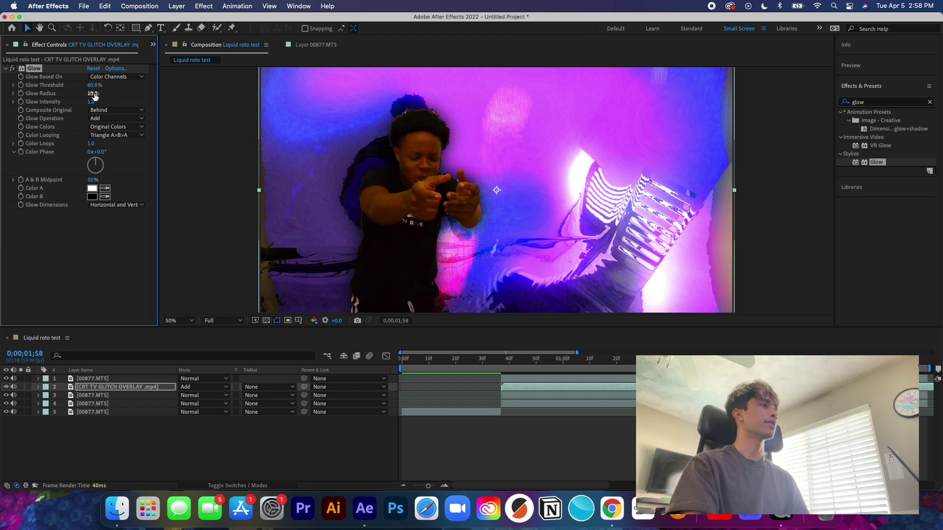
{"action": "left_click_drag", "start_coordinate": [93, 96], "coordinate": [118, 89]}
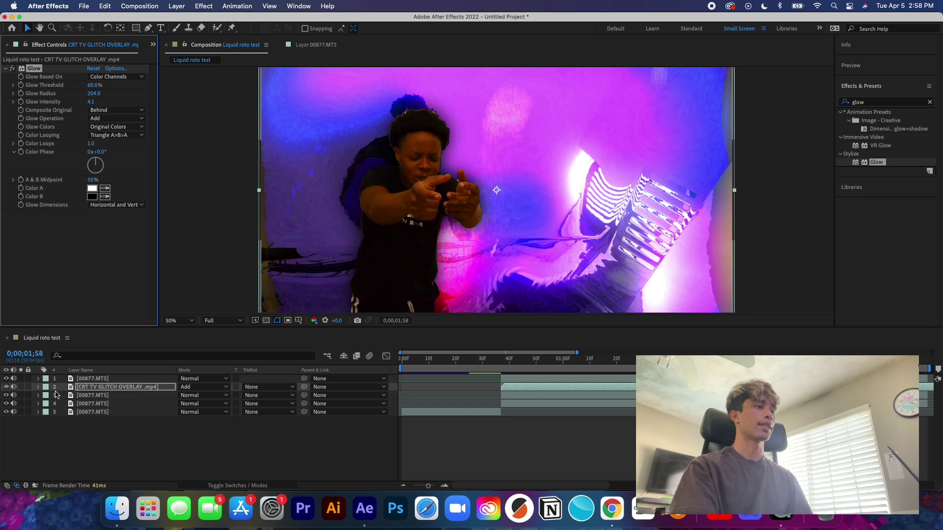
{"action": "left_click", "coordinate": [6, 379]}
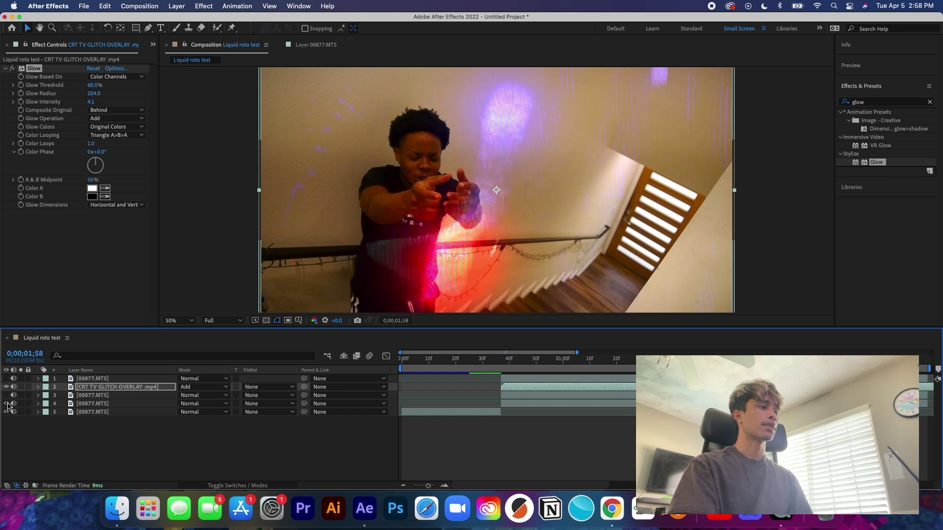
{"action": "left_click_drag", "start_coordinate": [6, 396], "coordinate": [7, 411]}
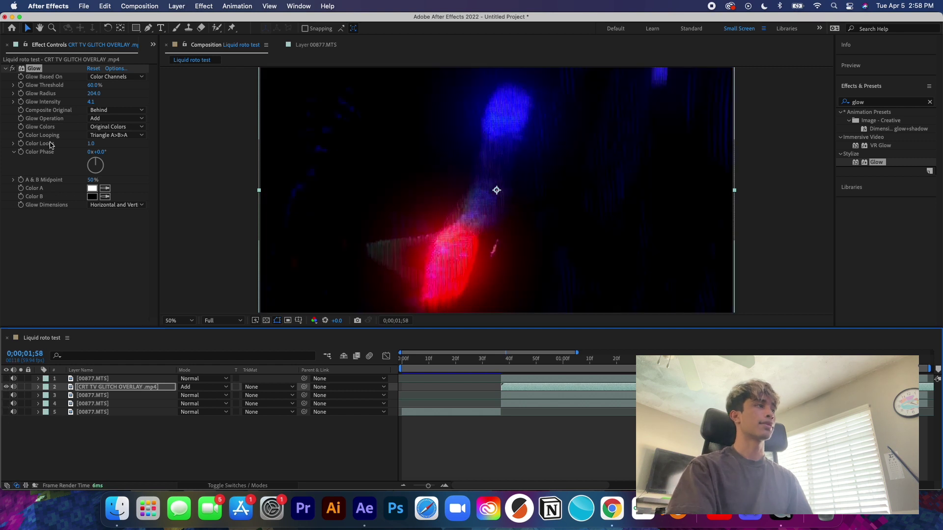
{"action": "left_click", "coordinate": [91, 101]}
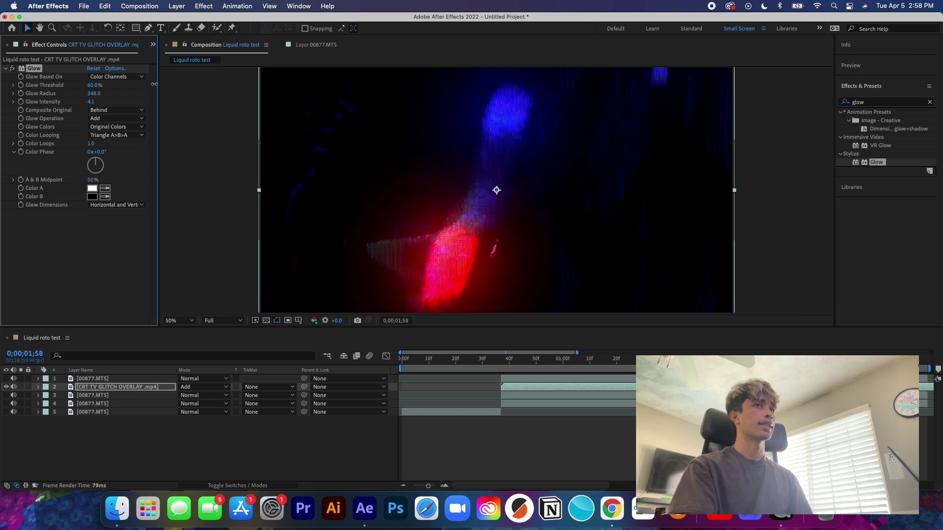
{"action": "left_click_drag", "start_coordinate": [102, 92], "coordinate": [83, 94]}
{"action": "left_click_drag", "start_coordinate": [6, 395], "coordinate": [6, 404]}
{"action": "left_click", "coordinate": [7, 411]}
- Play and scrub through the composition to review the overlay, glow and distortion around the effect's start
{"action": "key", "text": "space"}
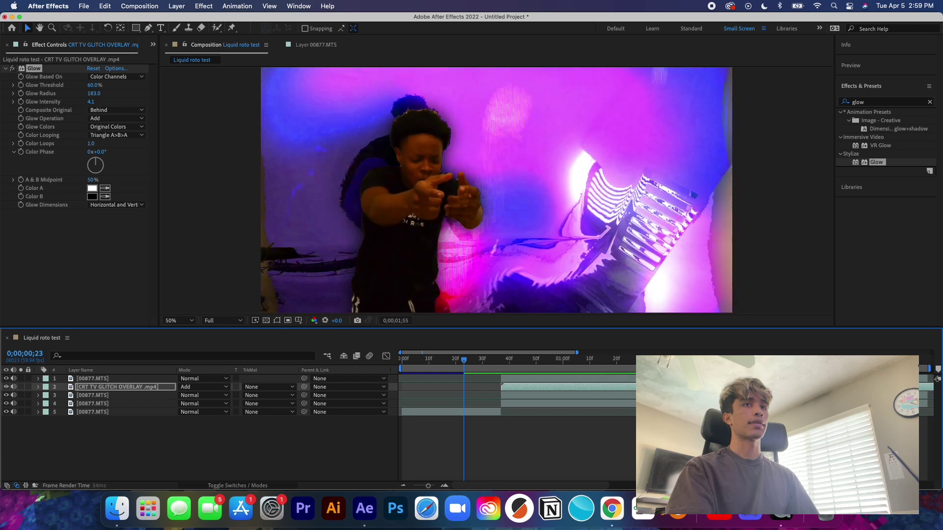
{"action": "key", "text": "space"}
{"action": "key", "text": "space"}
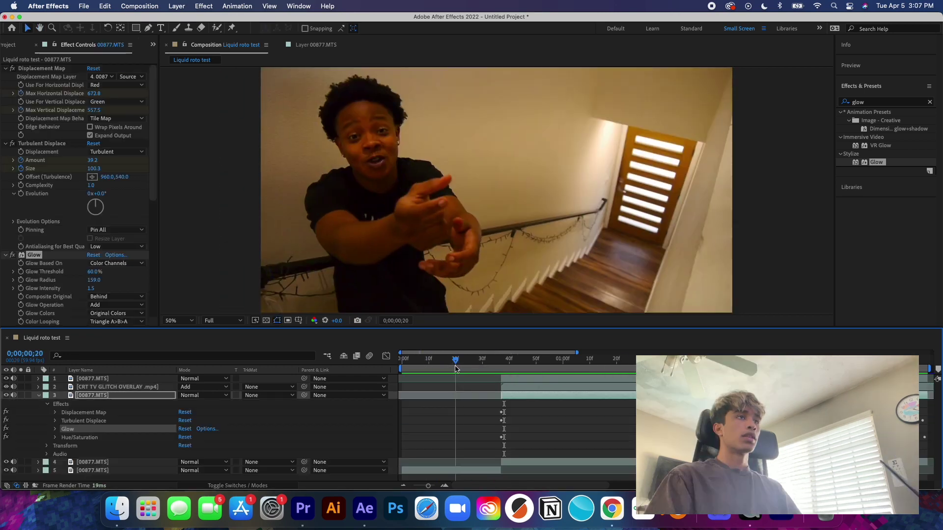
{"action": "key", "text": "space"}
{"action": "left_click_drag", "start_coordinate": [577, 380], "coordinate": [549, 375]}
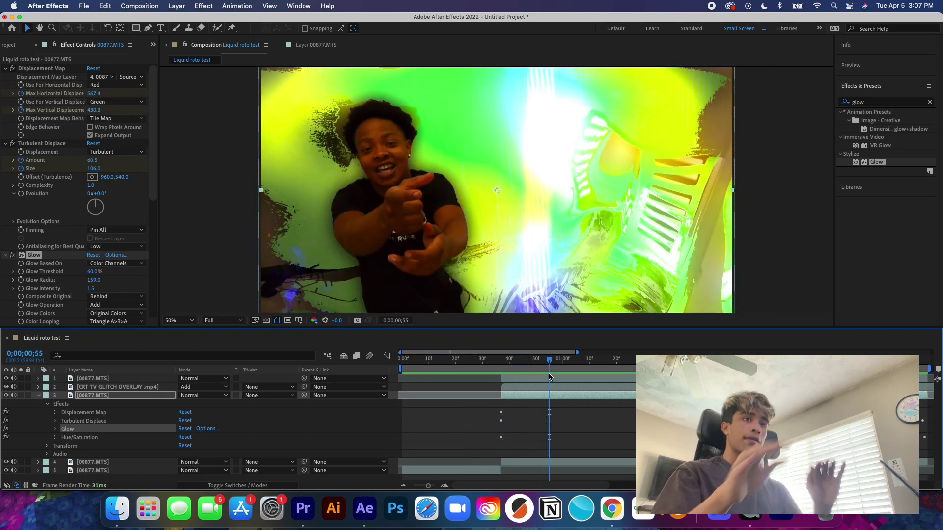
{"action": "left_click_drag", "start_coordinate": [555, 358], "coordinate": [479, 373]}
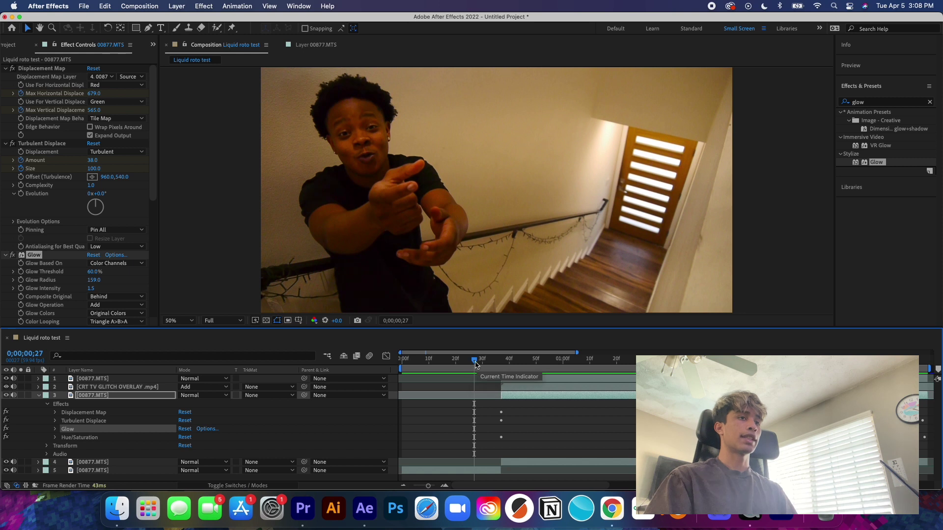
{"action": "left_click", "coordinate": [507, 363]}
{"action": "left_click_drag", "start_coordinate": [507, 363], "coordinate": [496, 362]}
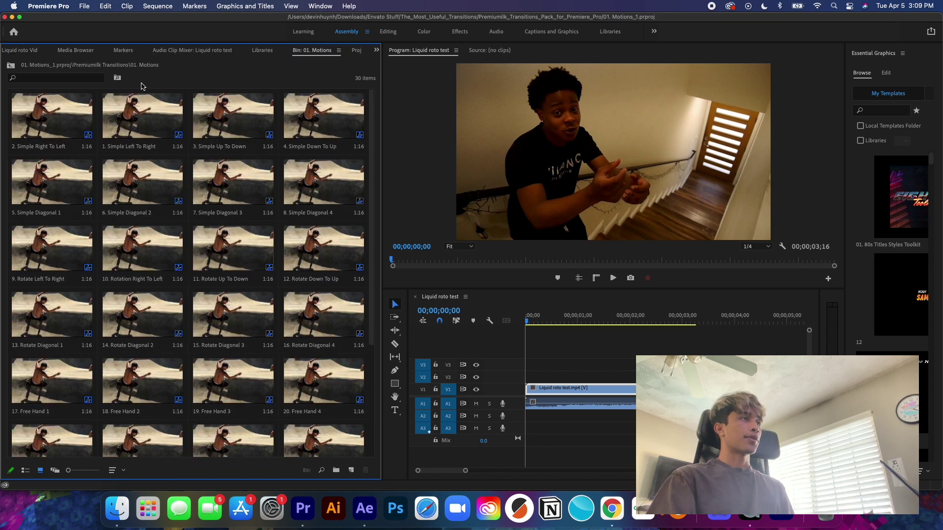
- In Premiere Pro, add the 26. Shake Down To Up transition from the 01. Motions bin above Liquid roto test.mp4 on V2 and V3
{"action": "scroll", "coordinate": [186, 177], "scroll_direction": "down", "scroll_amount": 3}
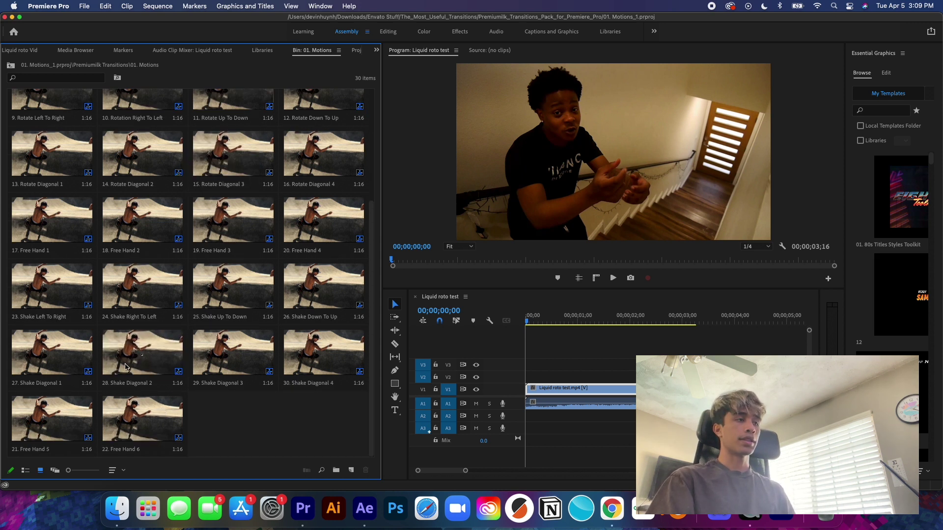
{"action": "left_click", "coordinate": [137, 348]}
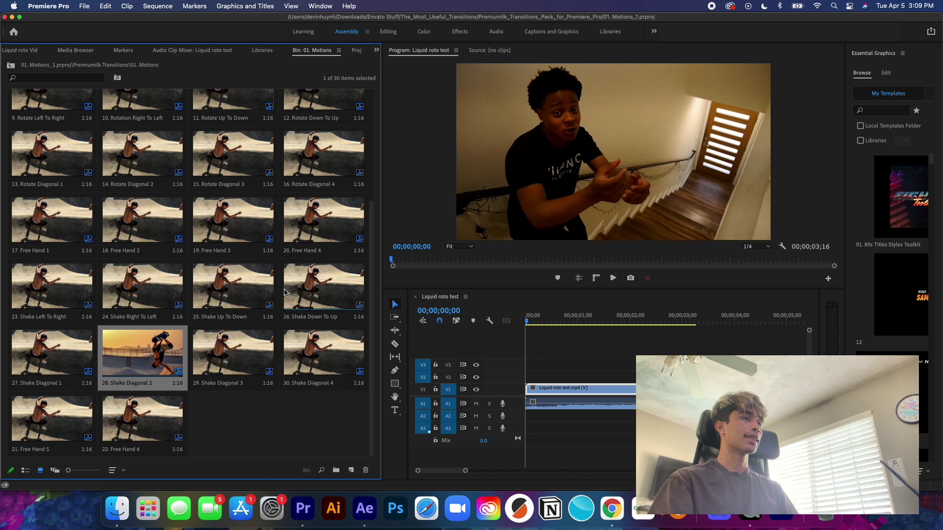
{"action": "left_click", "coordinate": [362, 300]}
{"action": "left_click_drag", "start_coordinate": [323, 287], "coordinate": [584, 382]}
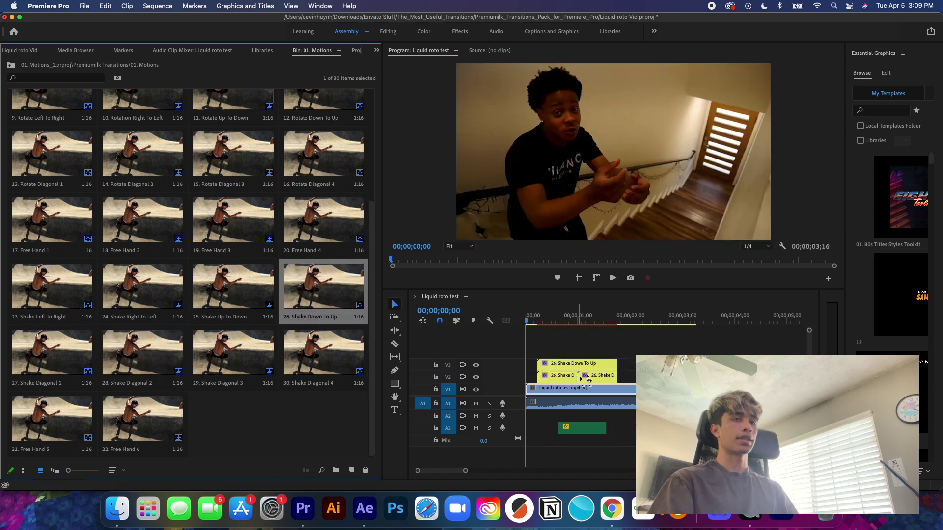
- Move the Shake Down To Up transition clips to the sequence start, using the effect's beginning at 00;00;00;38 as reference
{"action": "key", "text": "space"}
{"action": "left_click_drag", "start_coordinate": [556, 325], "coordinate": [559, 329]}
{"action": "left_click_drag", "start_coordinate": [541, 364], "coordinate": [582, 377]}
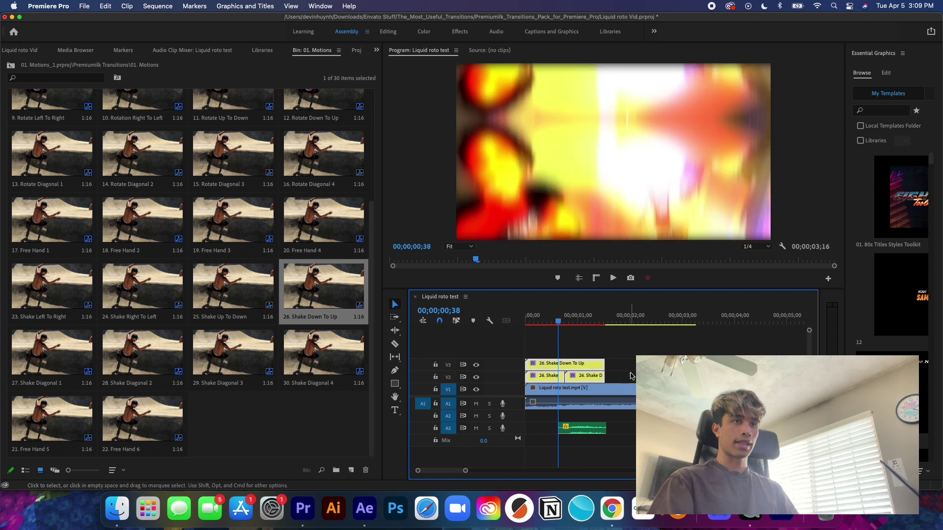
- Delete the sound clip on A3, and shift Liquid roto test.mp4 about 13 frames later and the Shake Down To Up clips slightly later
{"action": "left_click", "coordinate": [570, 391]}
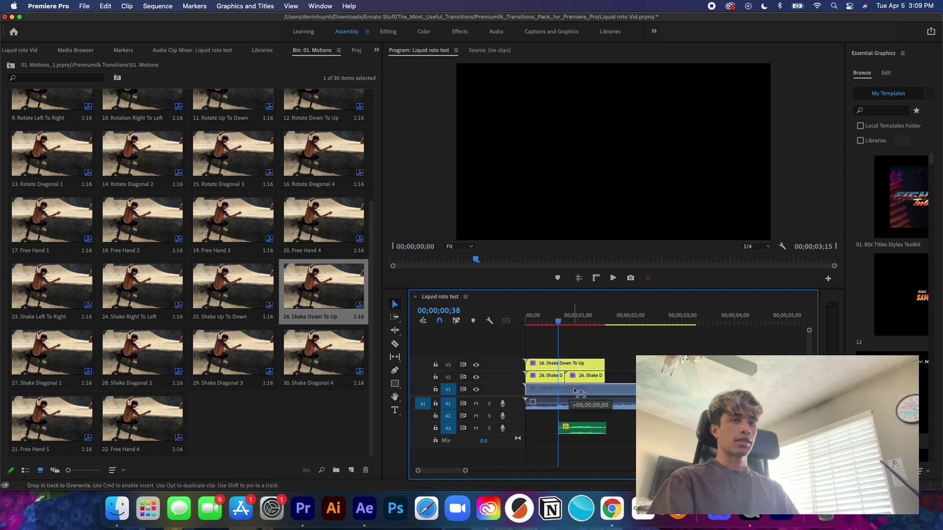
{"action": "key", "text": "space"}
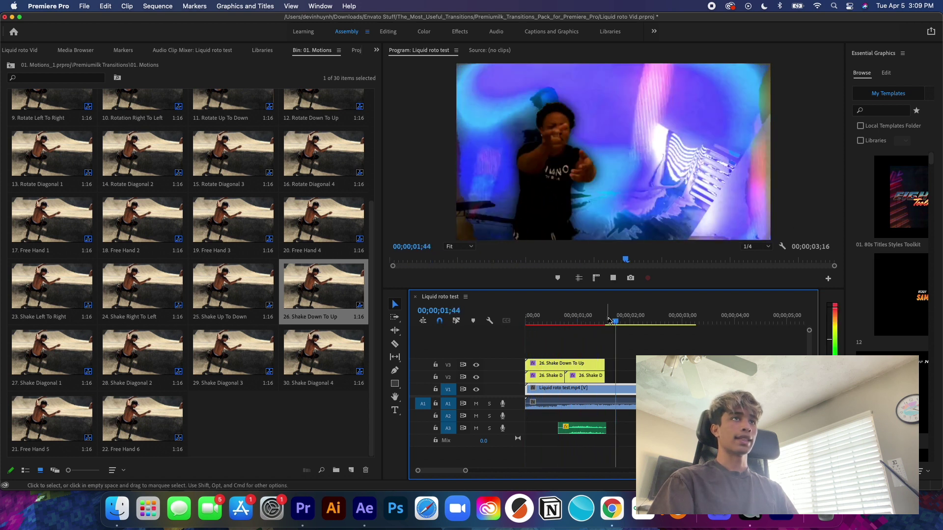
{"action": "key", "text": "space"}
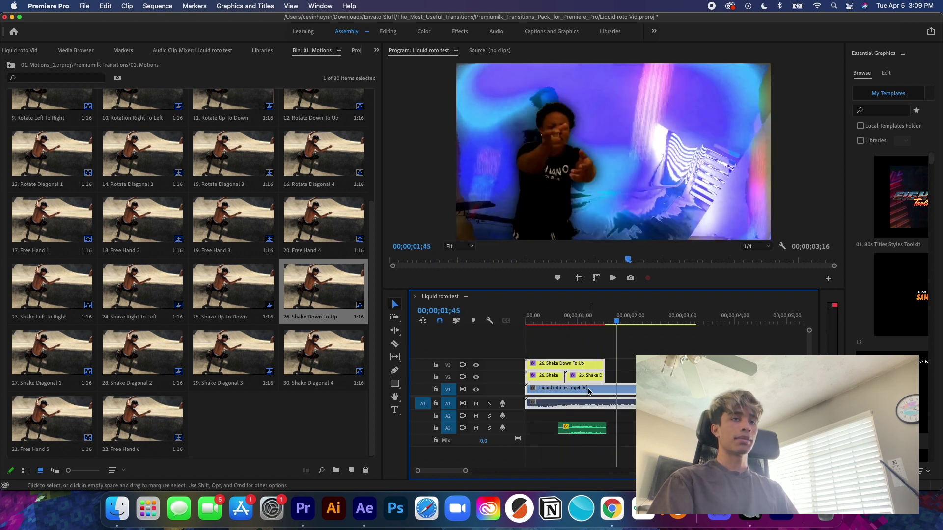
{"action": "left_click", "coordinate": [584, 428]}
{"action": "key", "text": "Delete"}
{"action": "left_click_drag", "start_coordinate": [644, 357], "coordinate": [579, 379]}
- Play the sequence from its start to review the repositioned shake transition, and return the playhead to 00;00;00;16
{"action": "key", "text": "Home"}
{"action": "key", "text": "space"}
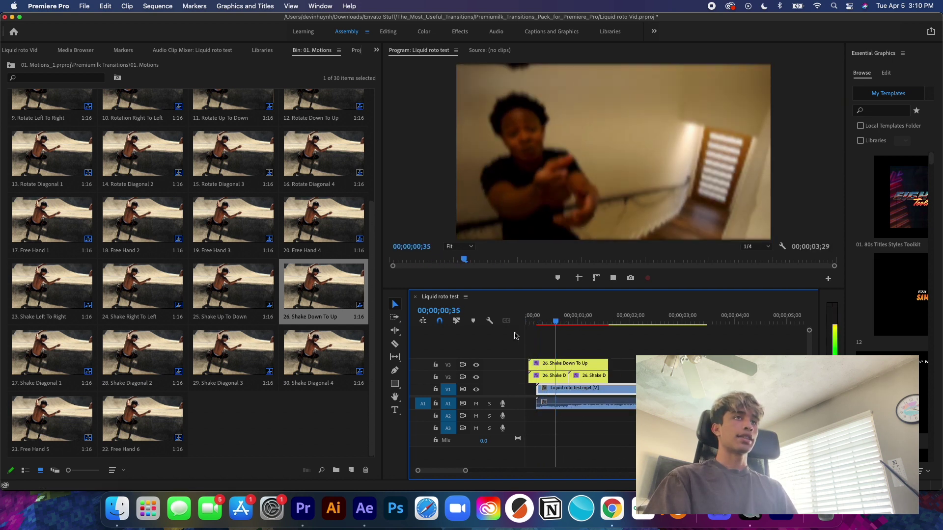
{"action": "key", "text": "space"}
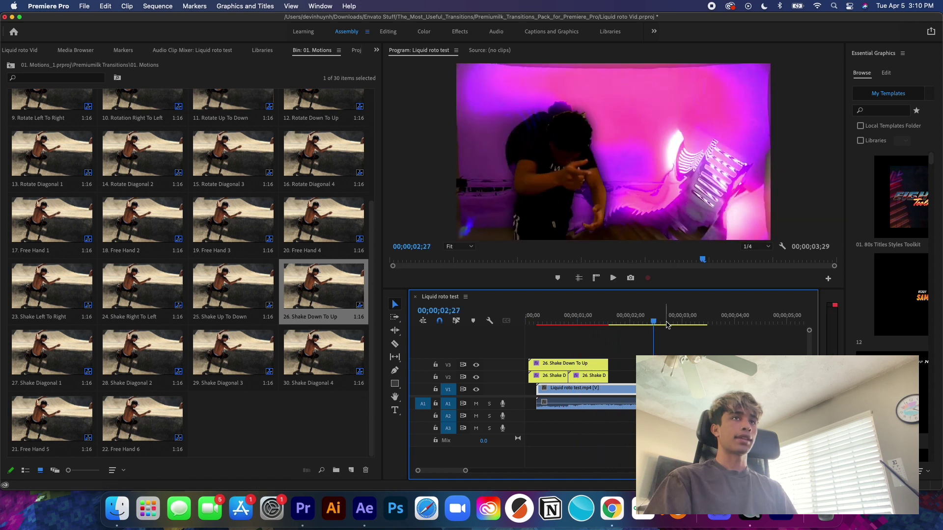
{"action": "left_click_drag", "start_coordinate": [681, 324], "coordinate": [538, 351]}
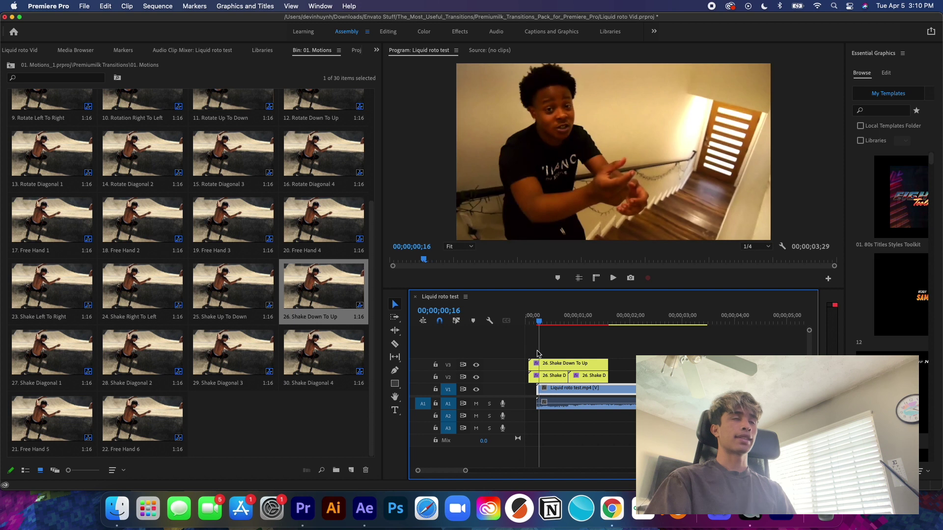